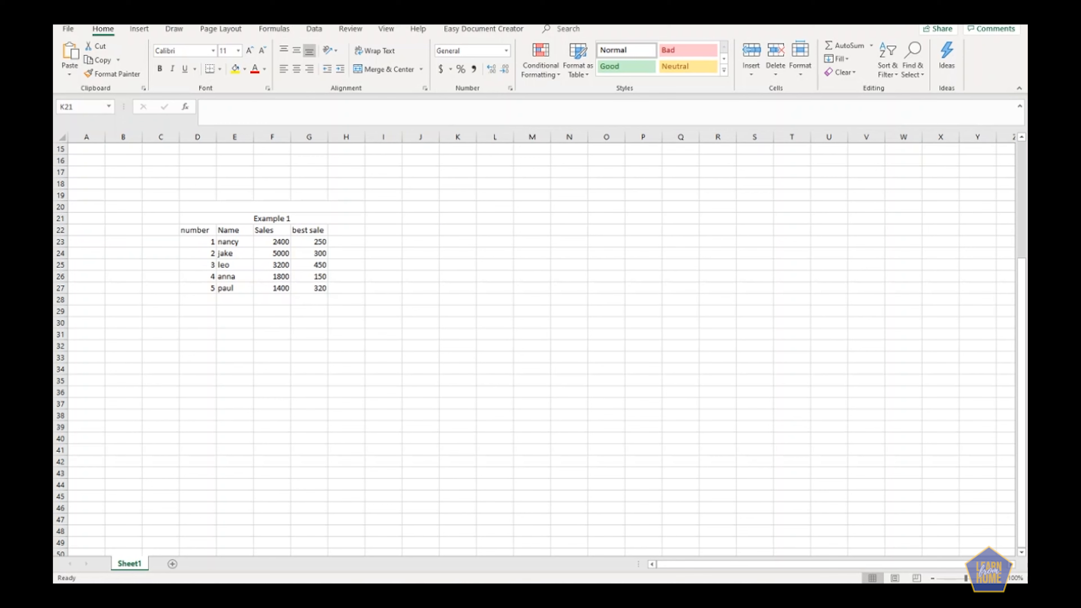
Examine the number, Name, Sales and best sale columns of the Example 1 table.
{"action": "left_click", "coordinate": [269, 321]}
{"action": "left_click", "coordinate": [199, 230]}
{"action": "left_click_drag", "start_coordinate": [229, 230], "coordinate": [255, 284]}
{"action": "left_click", "coordinate": [269, 239]}
{"action": "left_click_drag", "start_coordinate": [268, 230], "coordinate": [283, 291]}
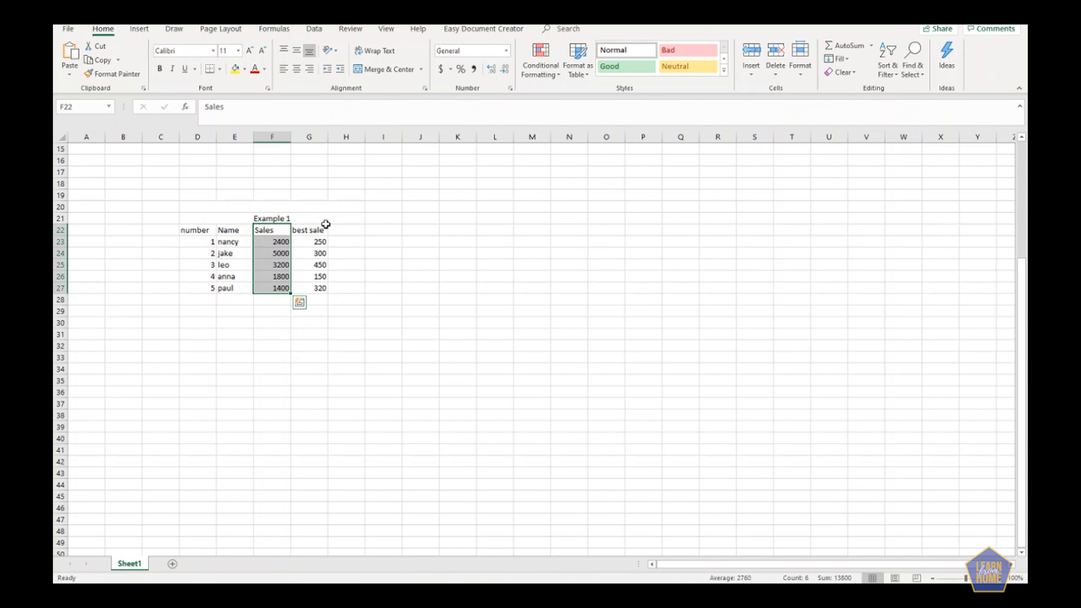
{"action": "left_click_drag", "start_coordinate": [321, 228], "coordinate": [317, 285]}
{"action": "left_click", "coordinate": [394, 245]}
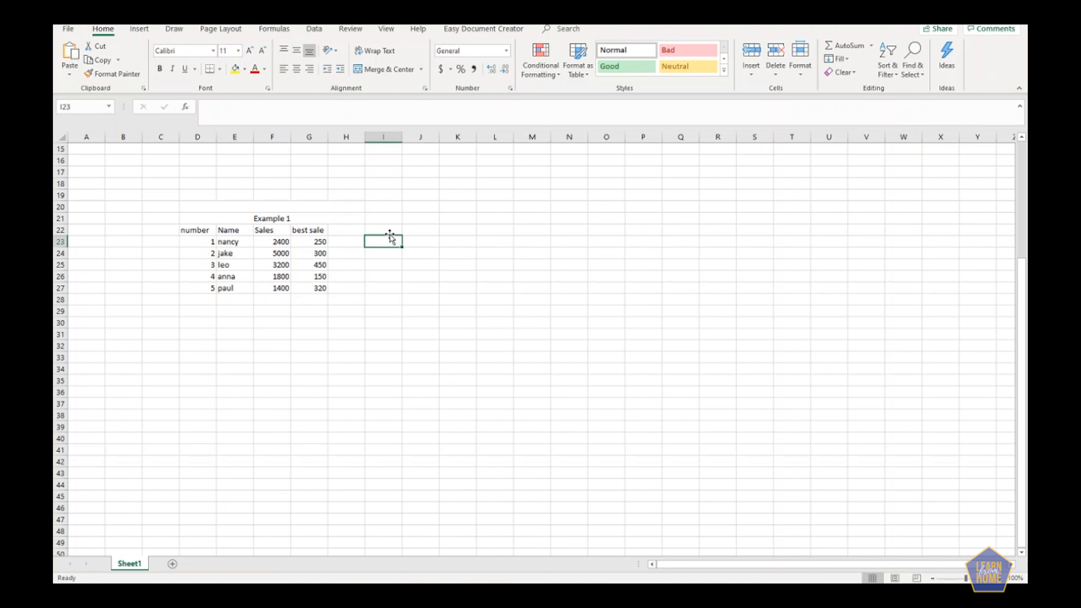
Enter VLOOKUP as plain text in cell J22, without the equals sign or parenthesis.
{"action": "left_click", "coordinate": [395, 216]}
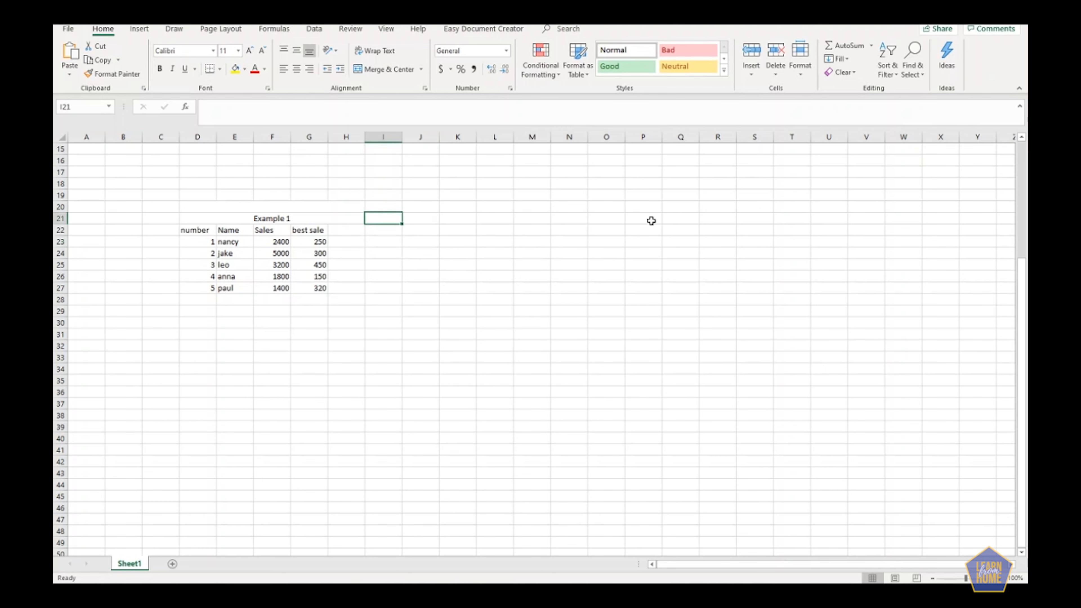
{"action": "key", "text": "Right"}
{"action": "key", "text": "Down"}
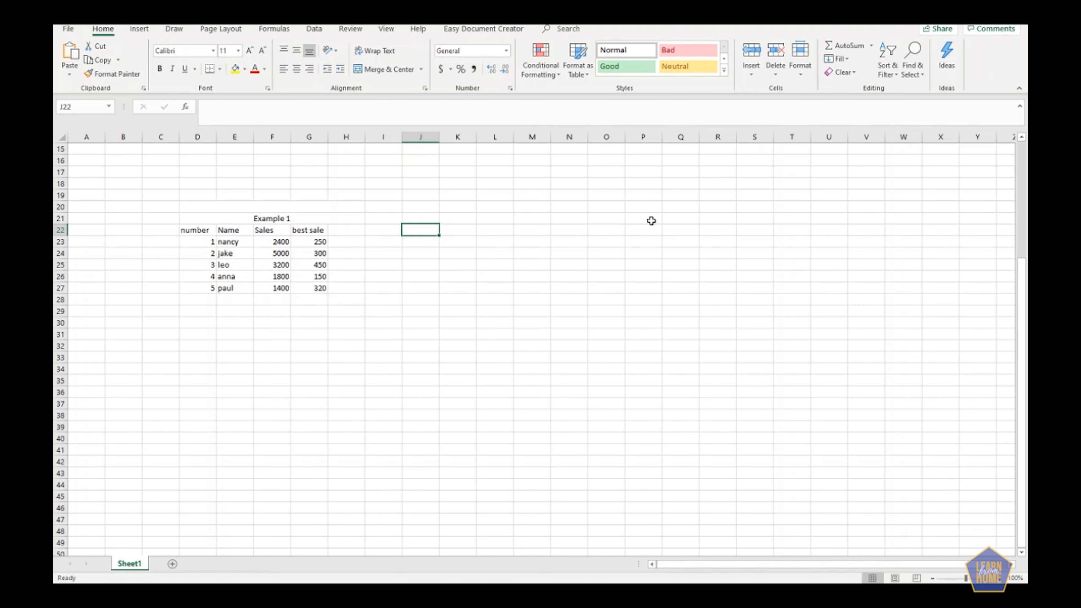
{"action": "type", "text": "="}
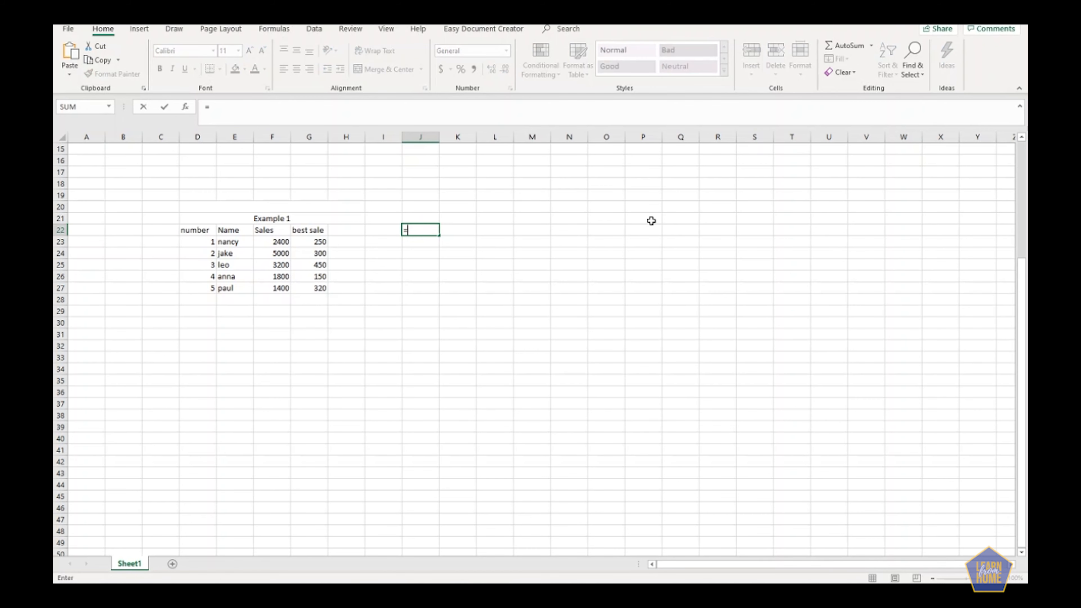
{"action": "type", "text": "vlo"}
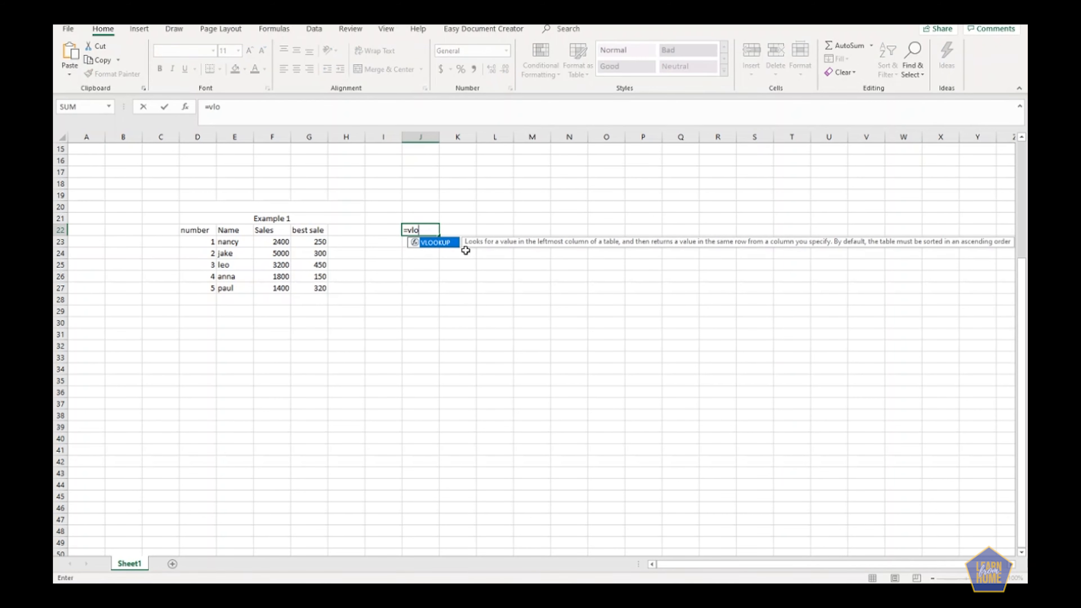
{"action": "double_click", "coordinate": [429, 245]}
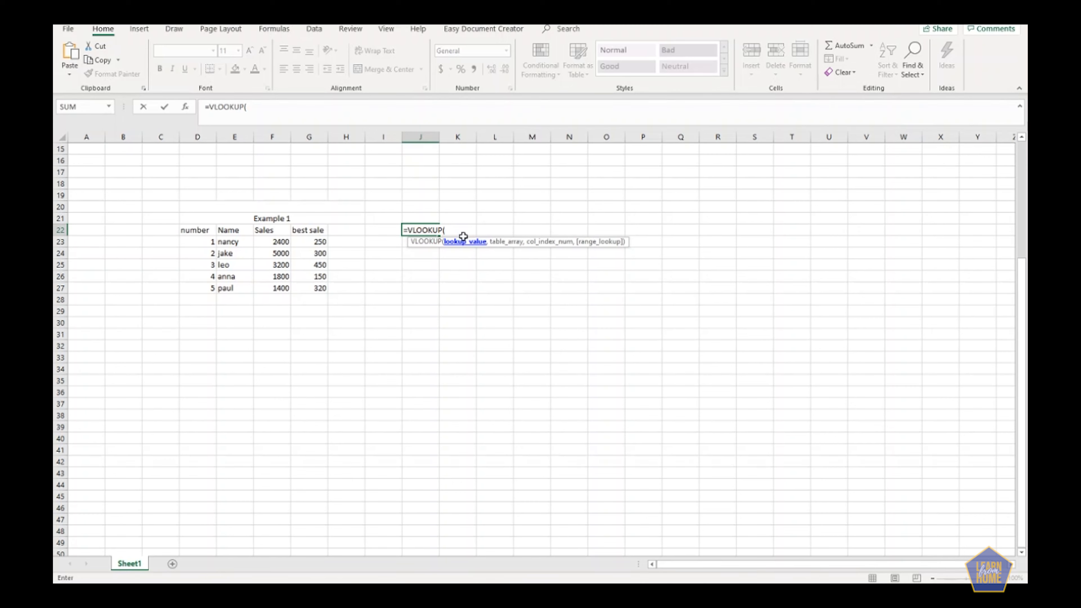
{"action": "key", "text": "BackSpace"}
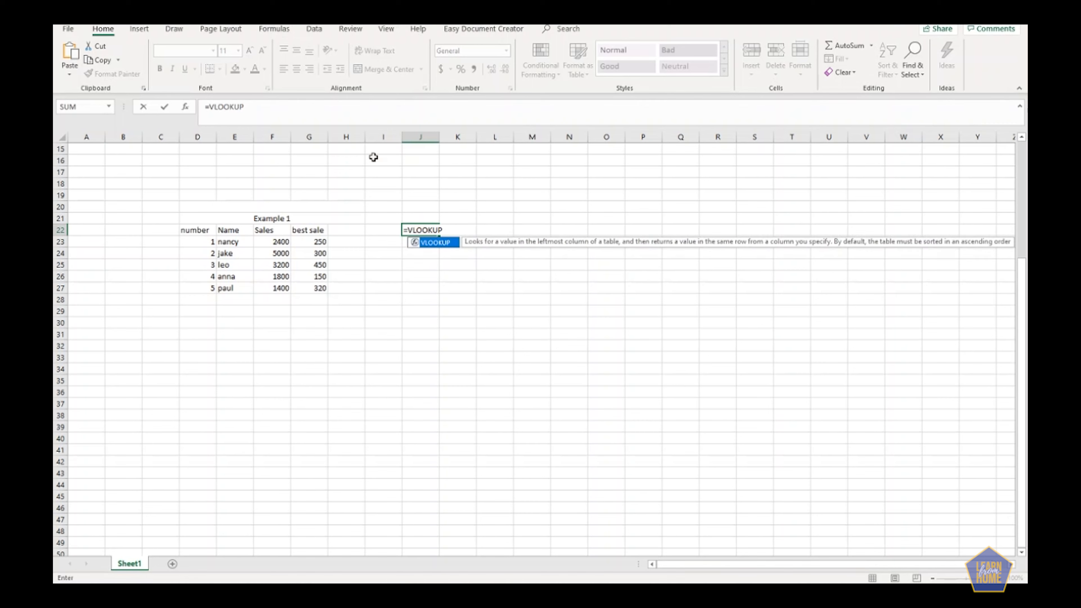
{"action": "left_click", "coordinate": [213, 106]}
{"action": "key", "text": "BackSpace"}
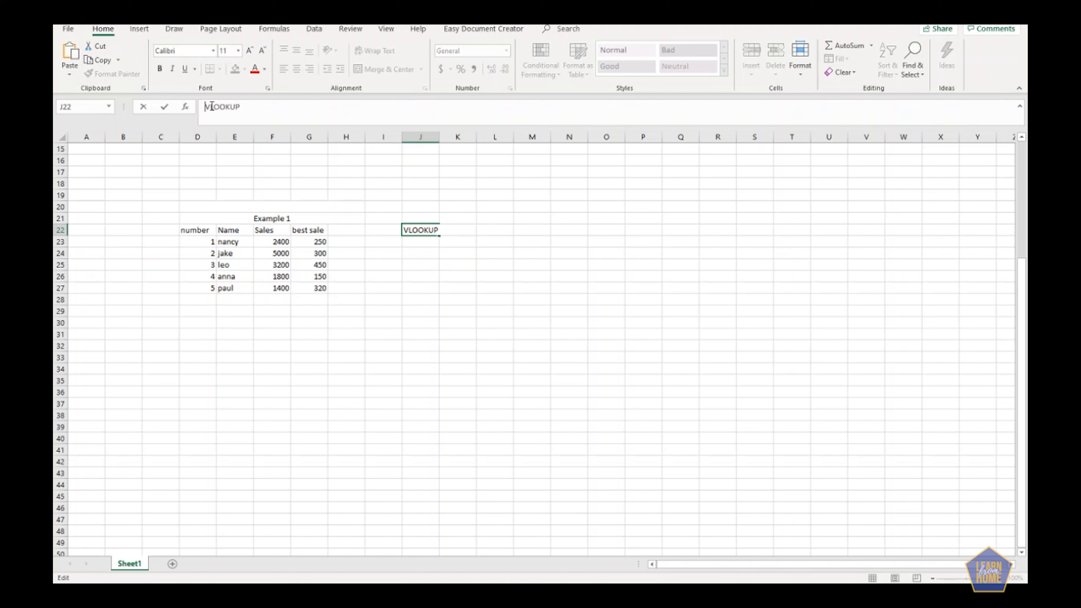
{"action": "key", "text": "Return"}
Enter the label "value to look up" in cell K21.
{"action": "left_click", "coordinate": [458, 214]}
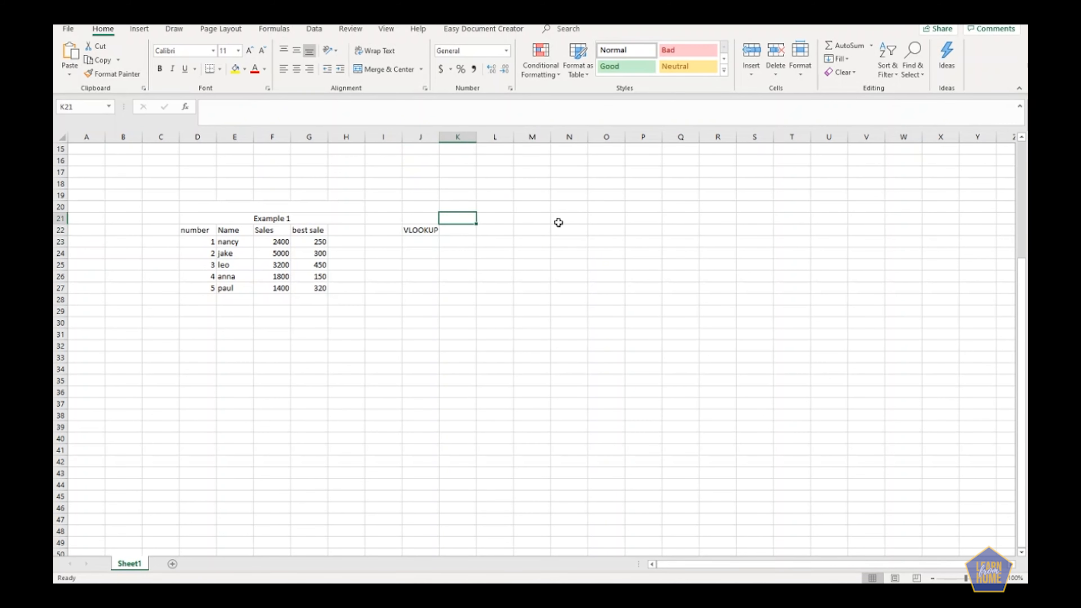
{"action": "type", "text": "value "}
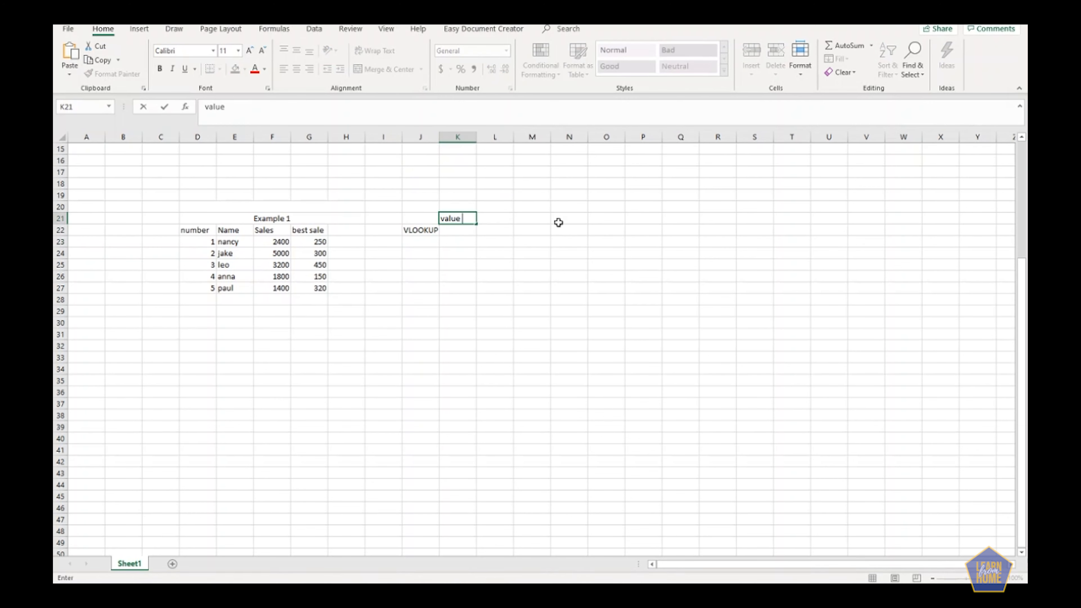
{"action": "type", "text": "to look up"}
{"action": "key", "text": "Return"}
Enter 1 as the lookup value in cell L21 and widen column K to fit its label.
{"action": "key", "text": "Right"}
{"action": "key", "text": "Up"}
{"action": "type", "text": "1"}
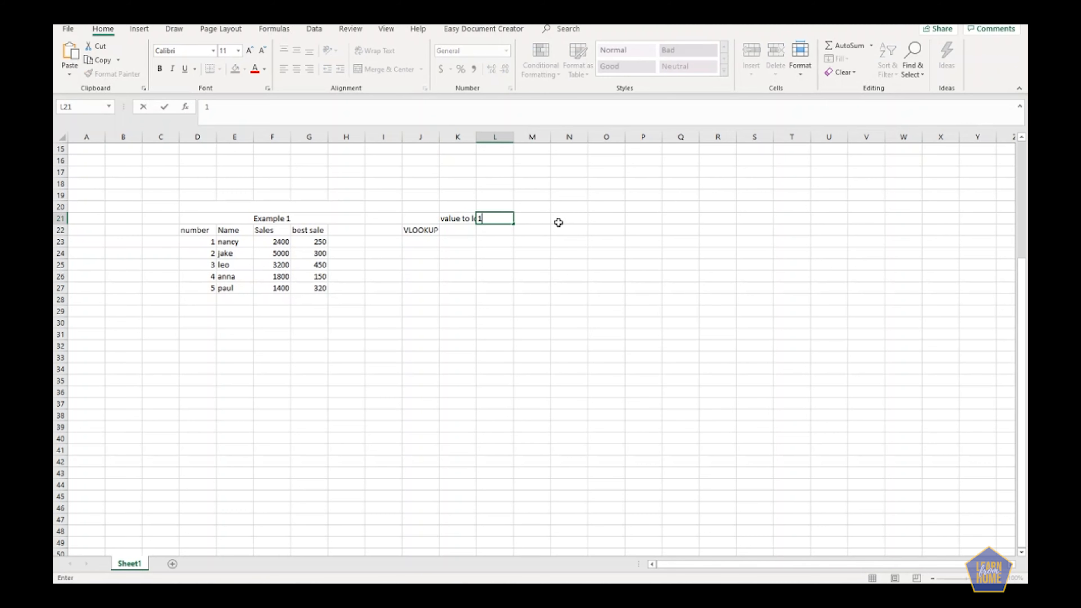
{"action": "key", "text": "Return"}
{"action": "left_click_drag", "start_coordinate": [476, 136], "coordinate": [550, 137]}
{"action": "left_click", "coordinate": [580, 216]}
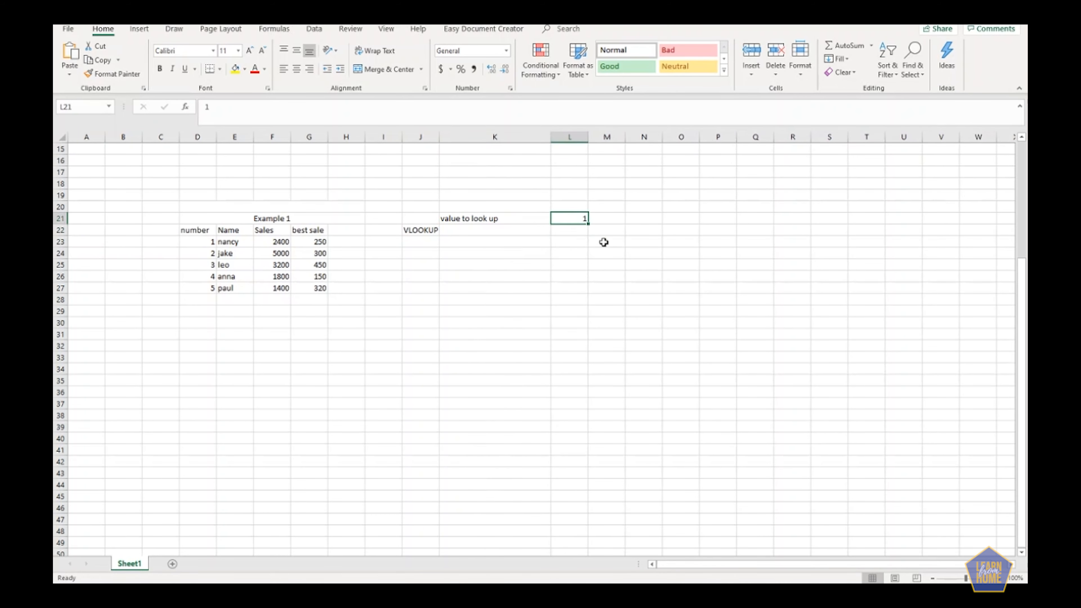
Turn the text in J22 into the formula =VLOOKUP(L21,D23:G27,2).
{"action": "left_click", "coordinate": [422, 230]}
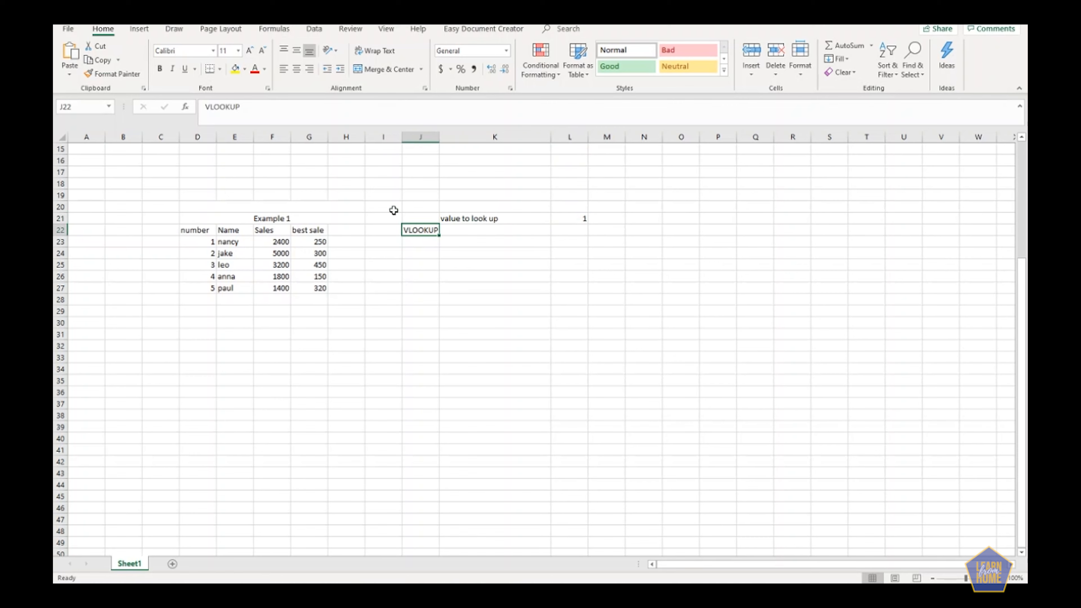
{"action": "left_click", "coordinate": [203, 107]}
{"action": "type", "text": "="}
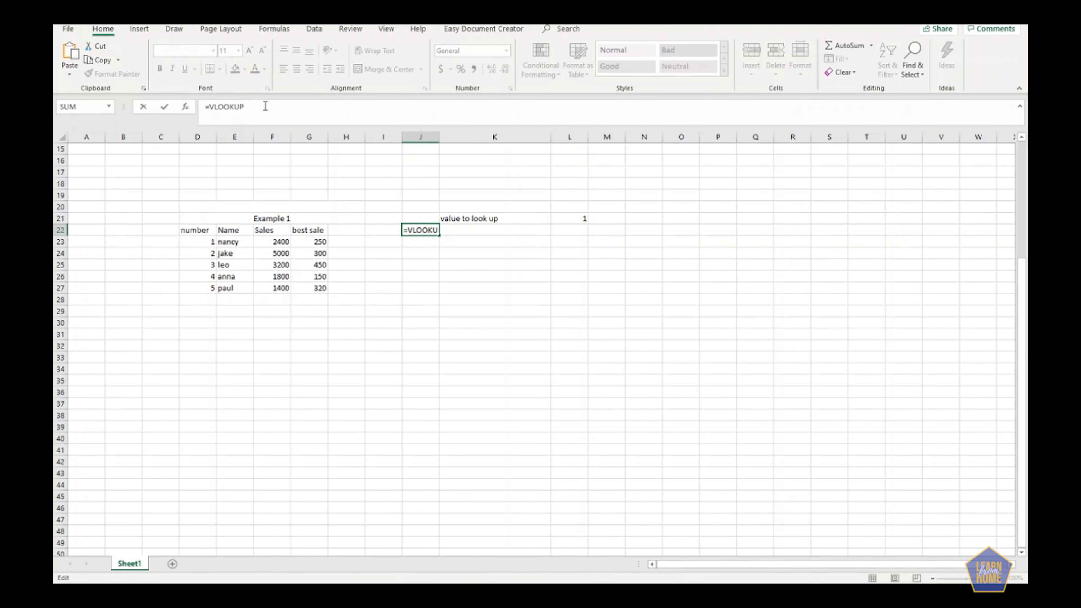
{"action": "type", "text": "("}
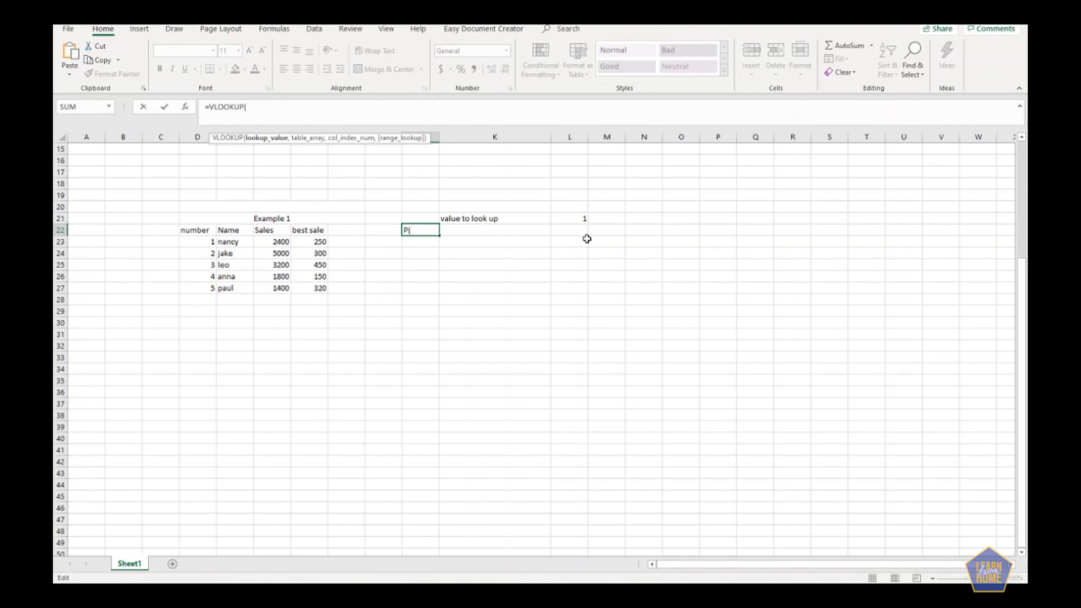
{"action": "left_click", "coordinate": [568, 218]}
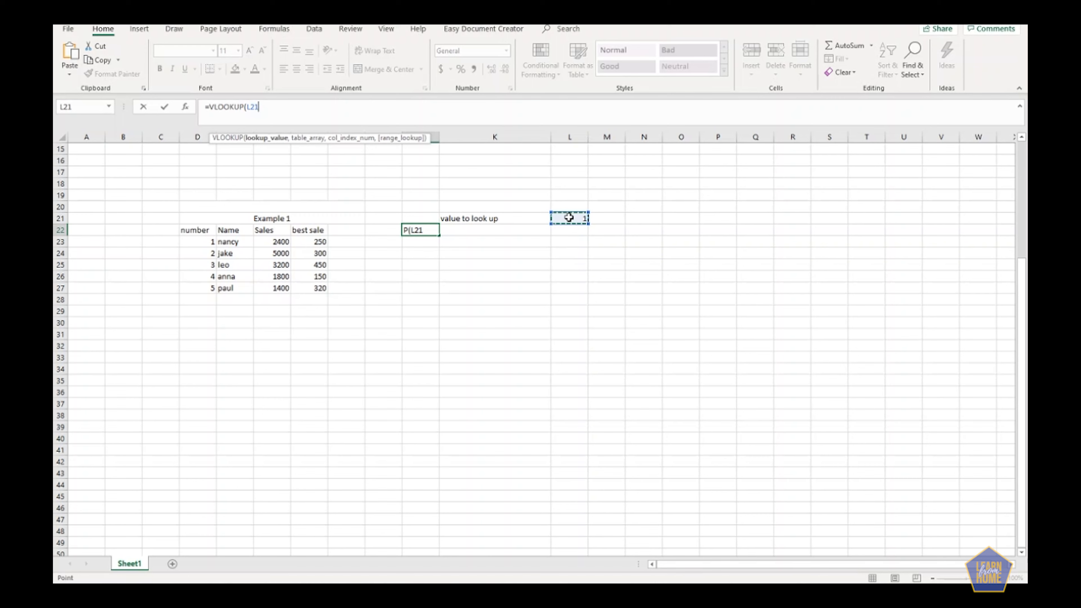
{"action": "type", "text": ","}
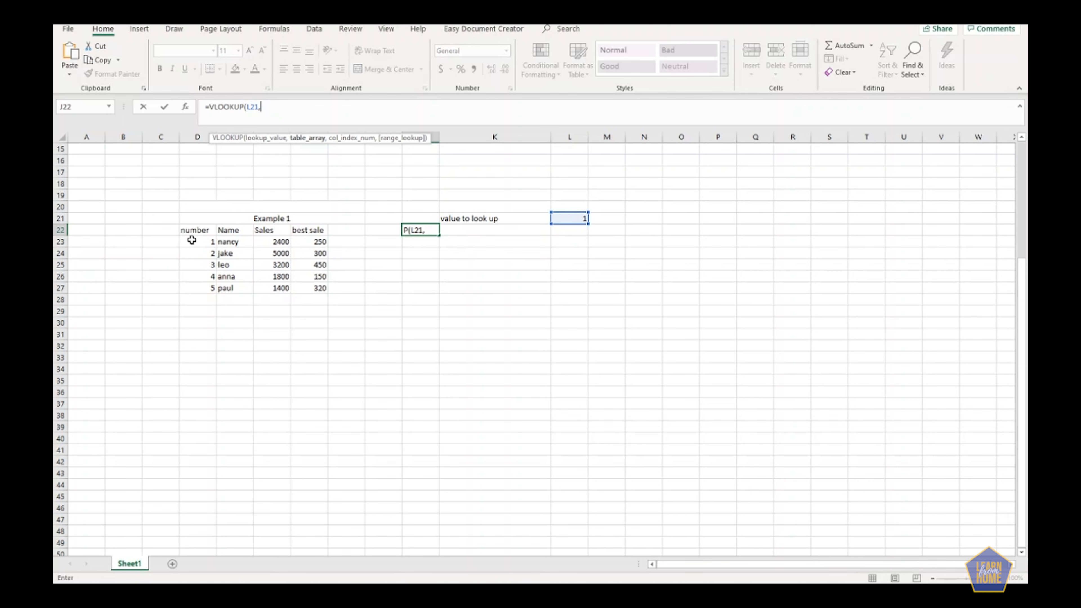
{"action": "left_click_drag", "start_coordinate": [189, 241], "coordinate": [324, 290]}
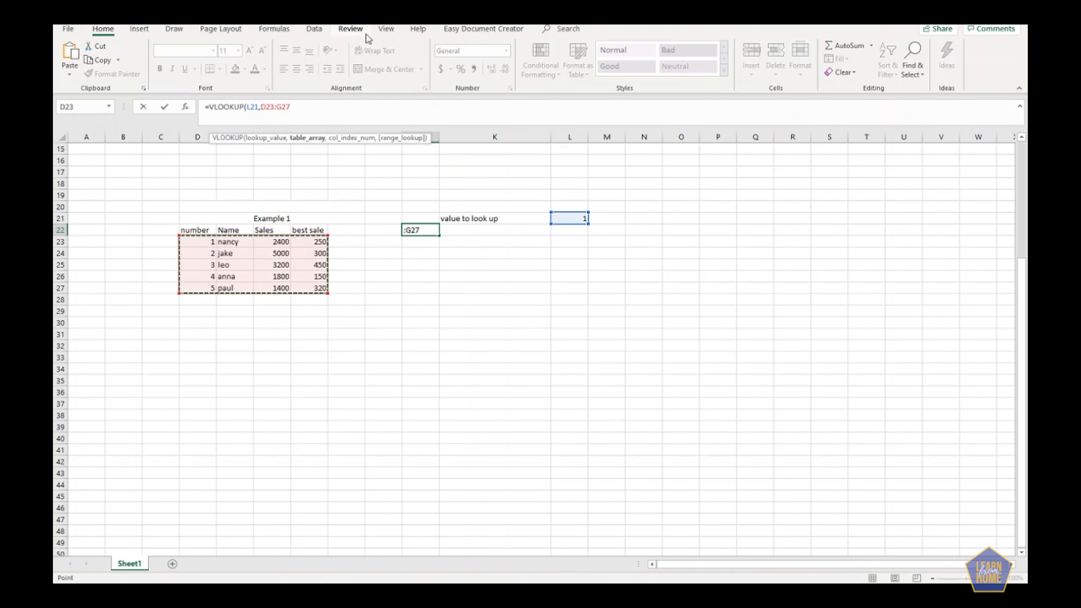
{"action": "type", "text": ",2"}
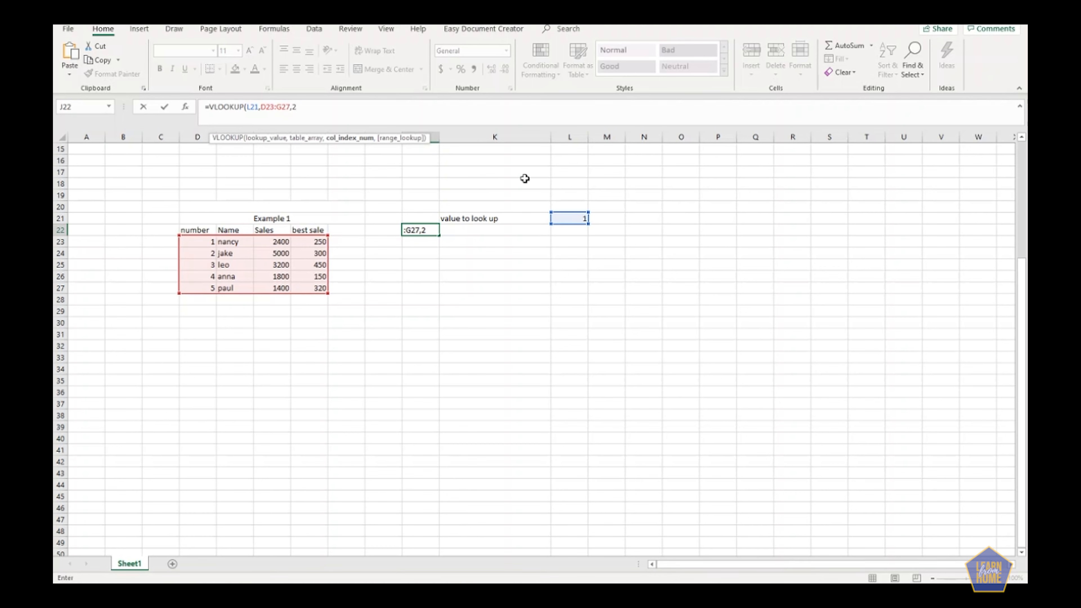
{"action": "type", "text": ")"}
{"action": "key", "text": "Return"}
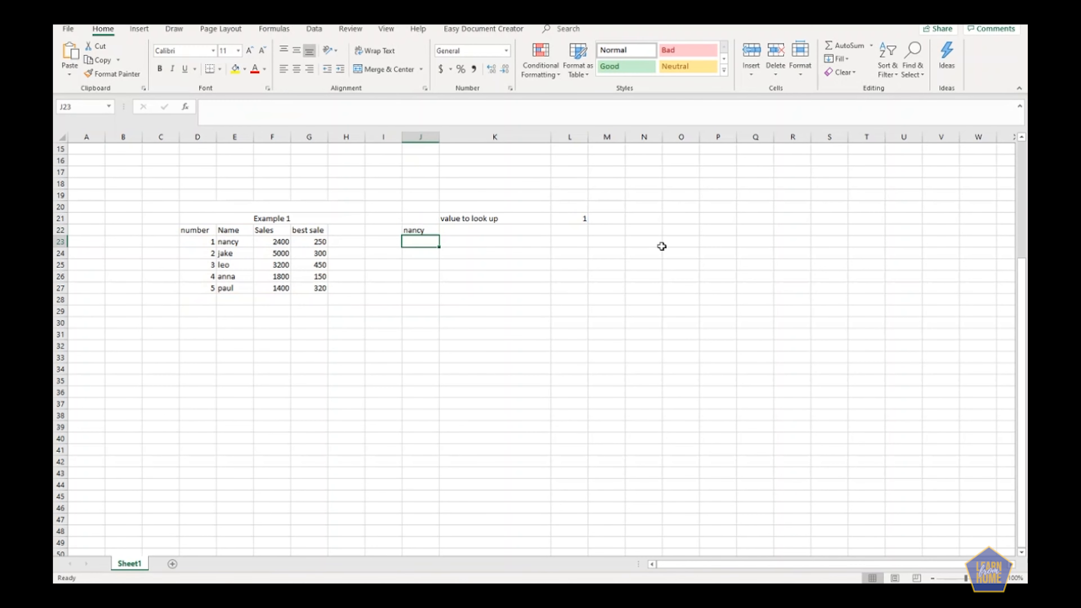
{"action": "left_click", "coordinate": [581, 219]}
{"action": "type", "text": "1"}
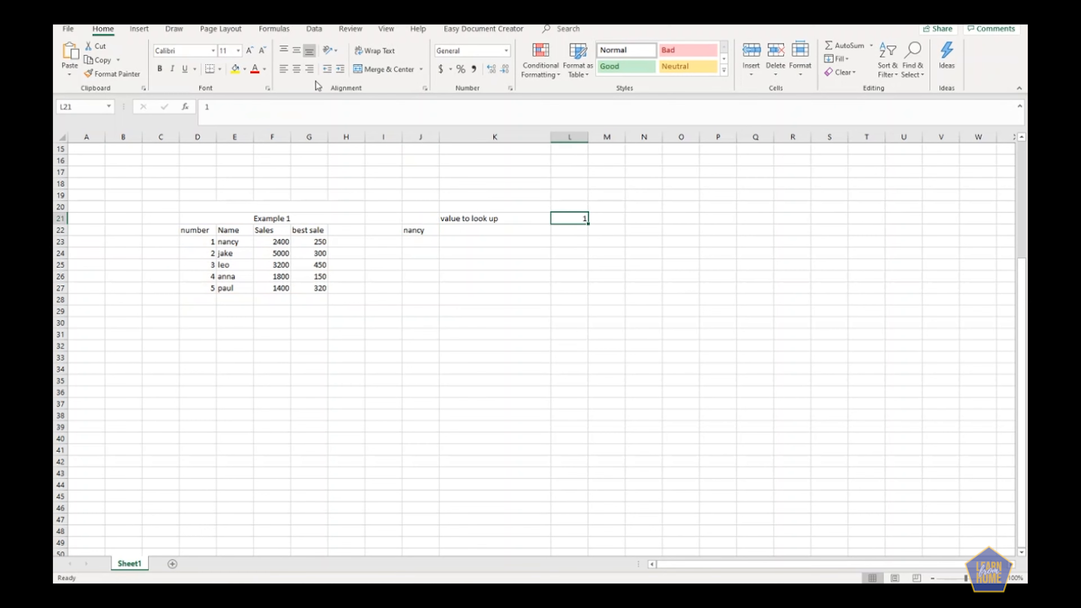
{"action": "left_click", "coordinate": [458, 230]}
Change the column index in J22's VLOOKUP formula to 3 to return the Sales column.
{"action": "left_click", "coordinate": [415, 229]}
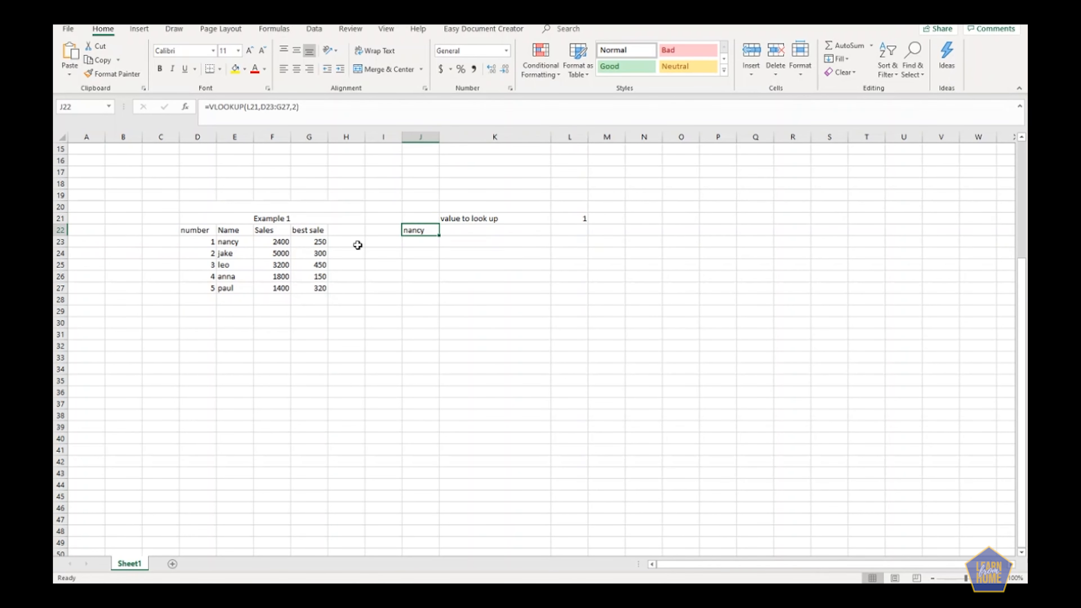
{"action": "left_click", "coordinate": [265, 107]}
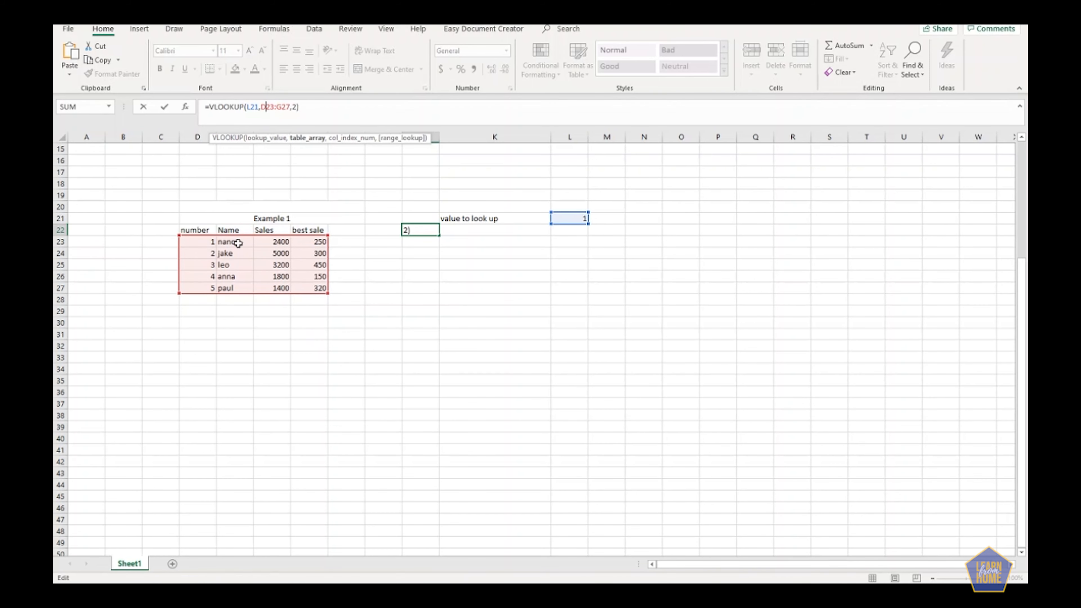
{"action": "left_click", "coordinate": [295, 108]}
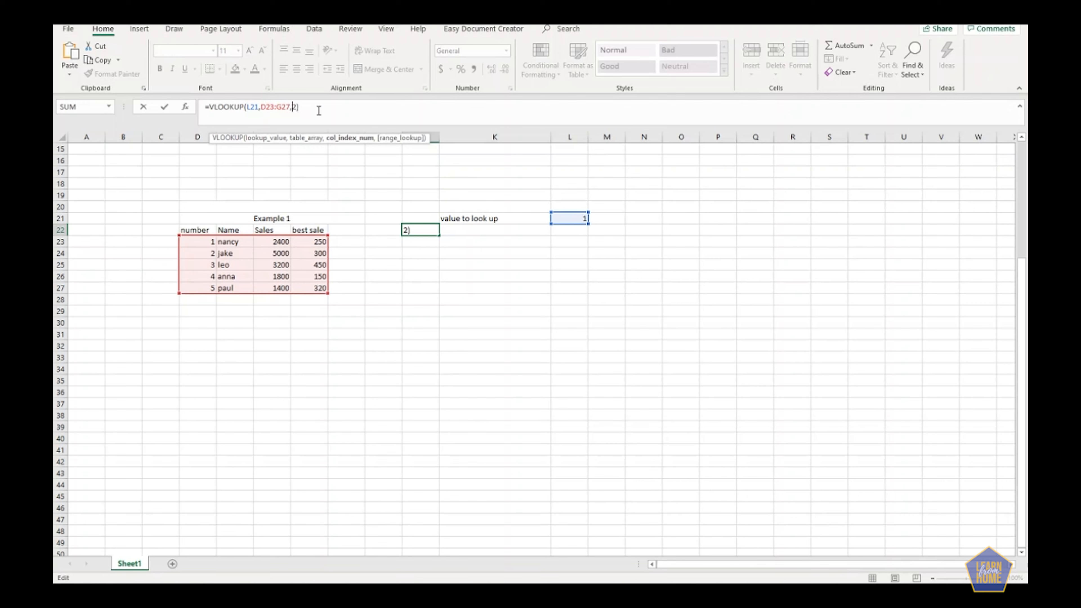
{"action": "key", "text": "Delete"}
{"action": "type", "text": "3"}
{"action": "key", "text": "Return"}
Set the column index in J22's VLOOKUP formula to 4 to return the best sale column.
{"action": "left_click", "coordinate": [423, 229]}
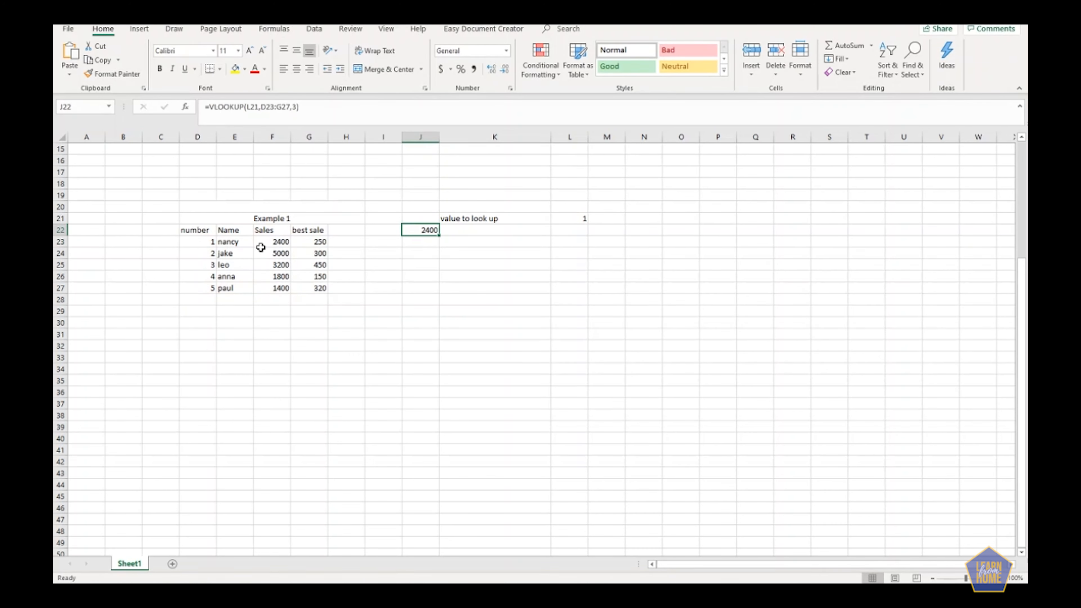
{"action": "left_click", "coordinate": [295, 107]}
{"action": "key", "text": "Delete"}
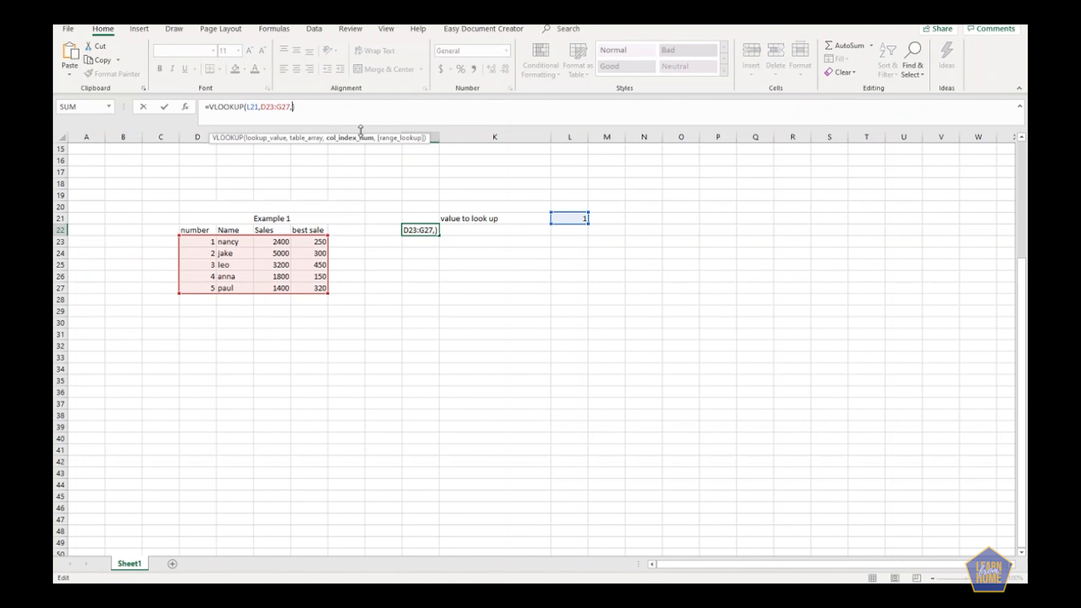
{"action": "type", "text": "4"}
{"action": "key", "text": "Return"}
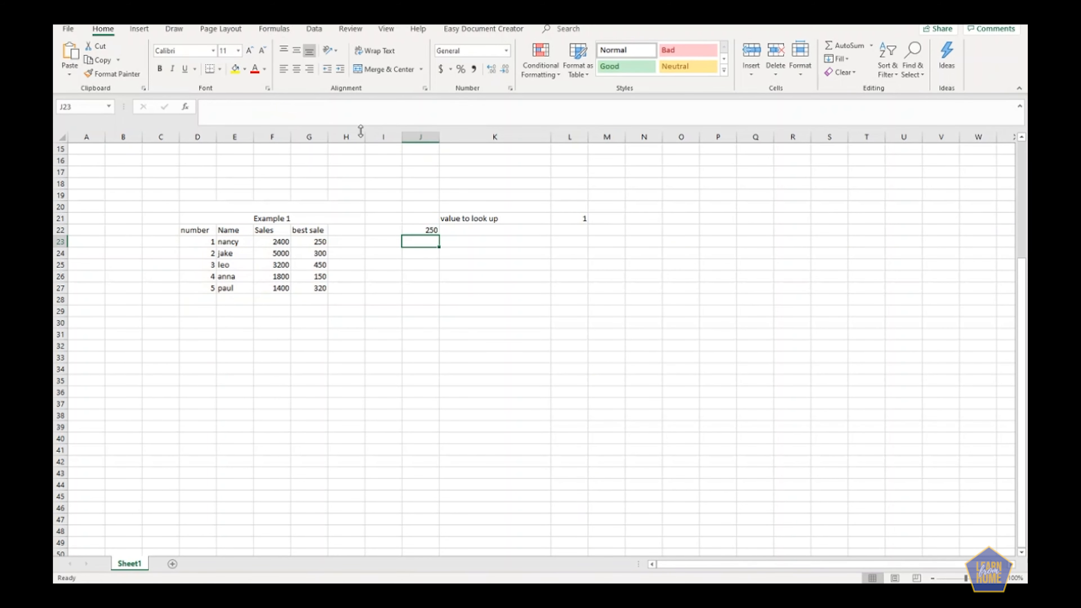
Review the VLOOKUP formula in J22 together with its lookup value in L21 and its highlighted table range.
{"action": "left_click", "coordinate": [428, 231]}
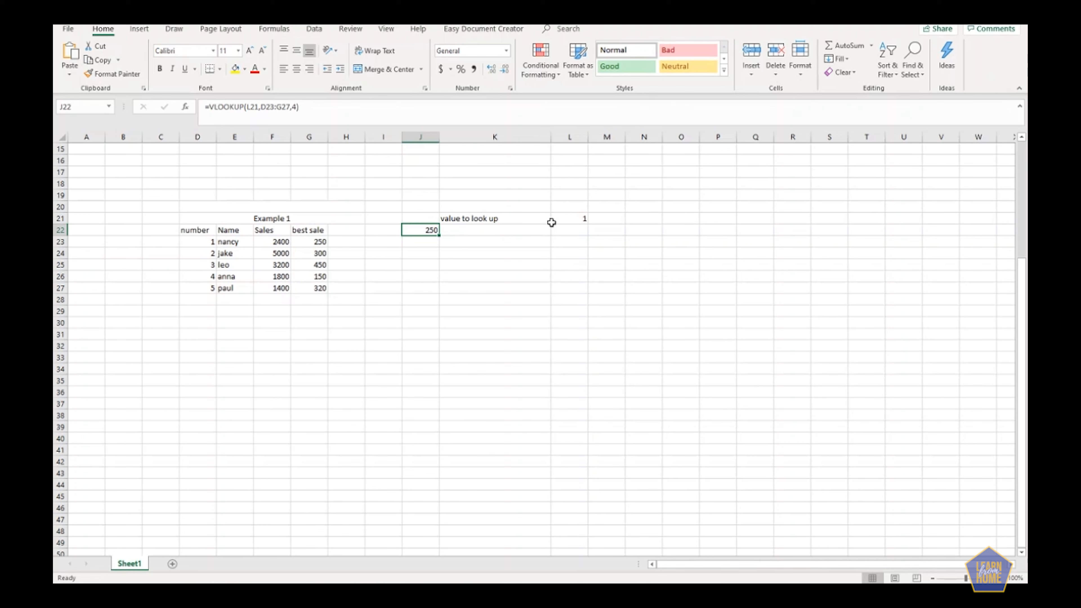
{"action": "left_click", "coordinate": [457, 292]}
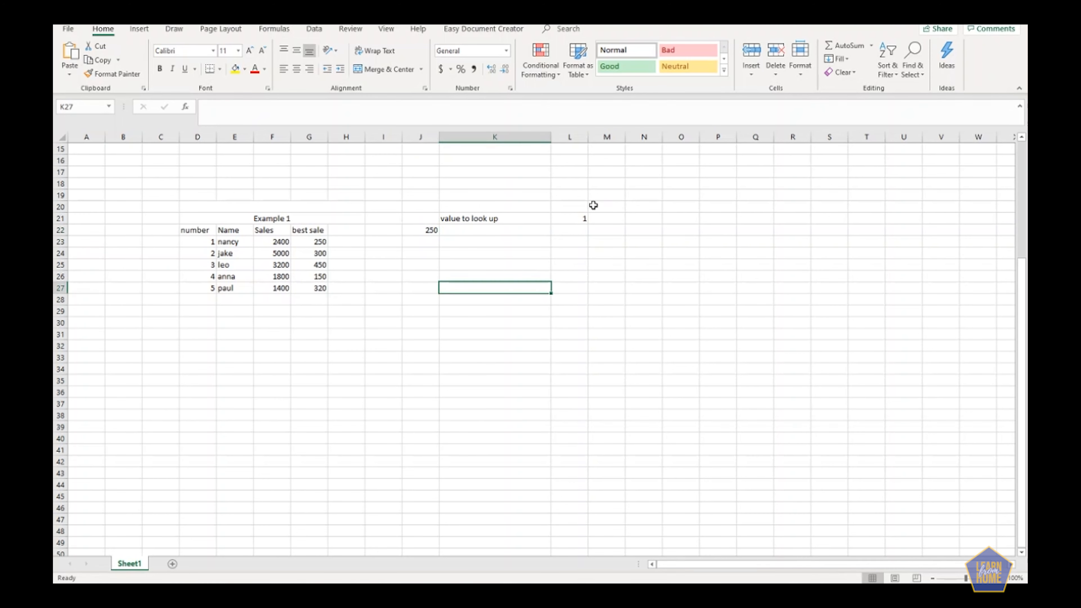
{"action": "left_click", "coordinate": [583, 216]}
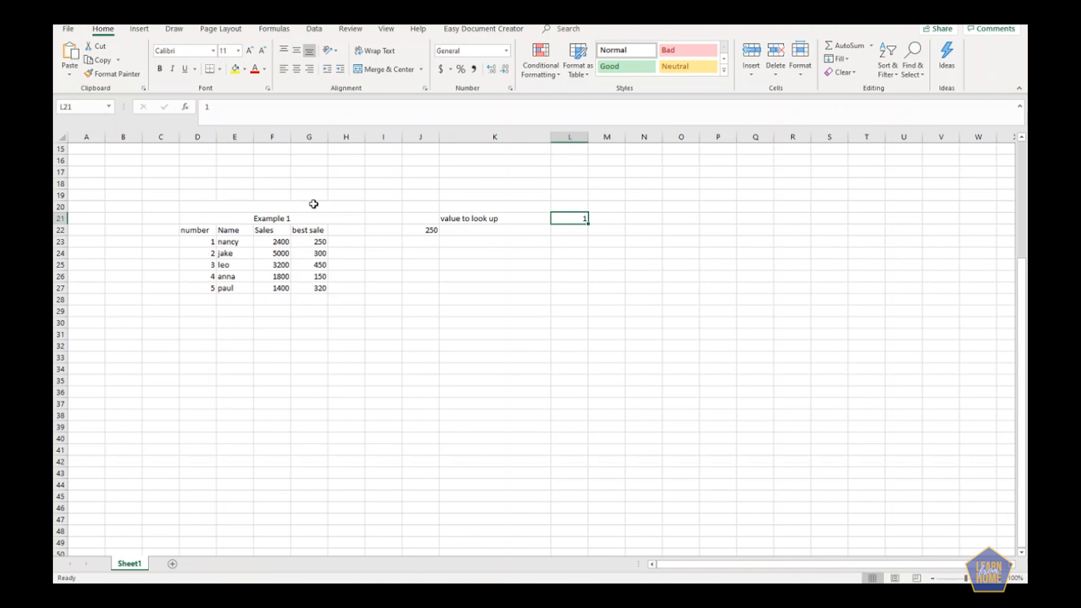
{"action": "left_click", "coordinate": [429, 230]}
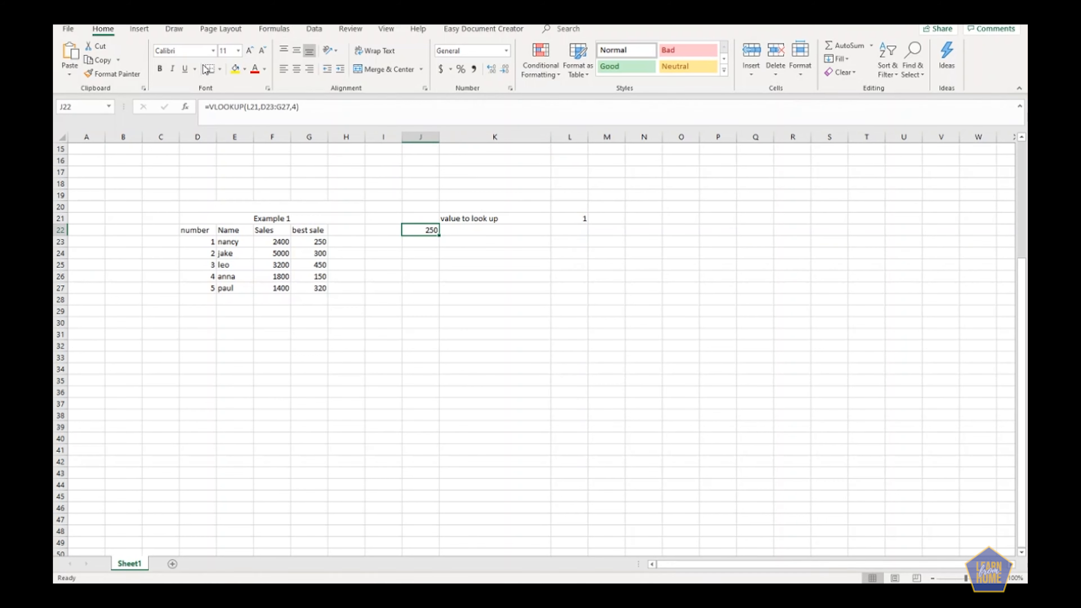
{"action": "left_click", "coordinate": [320, 109]}
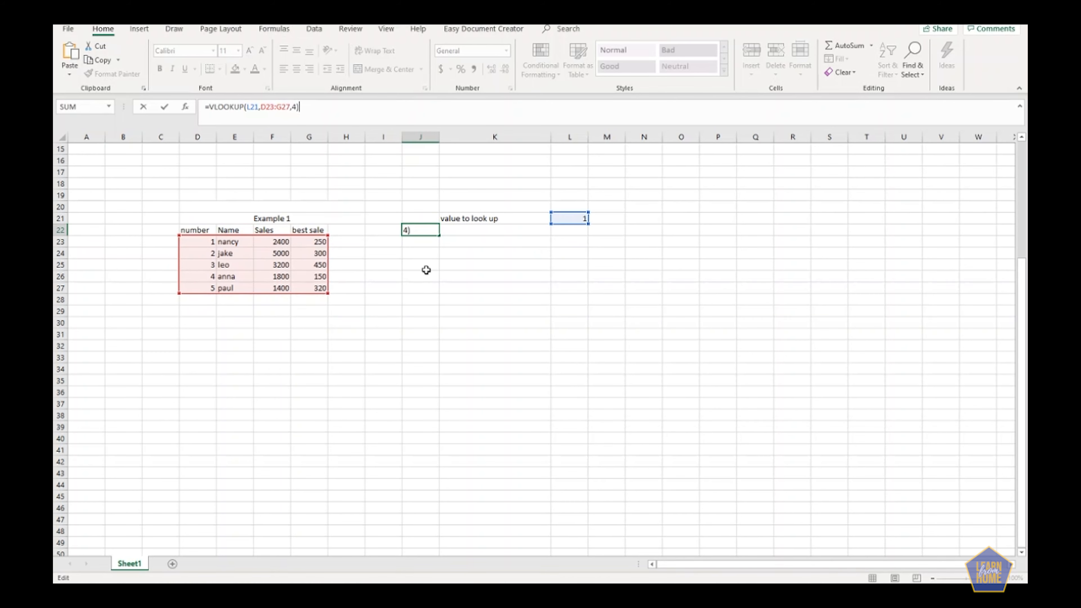
{"action": "key", "text": "Return"}
{"action": "left_click", "coordinate": [158, 230]}
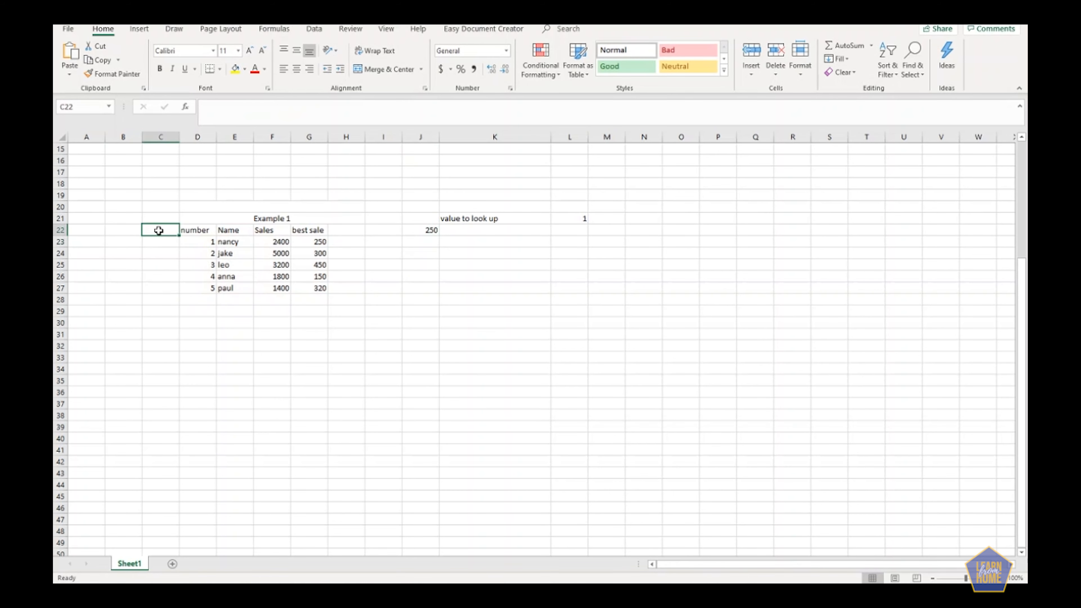
Copy the Sales column with its header from F22:F27 into C22:C27, in front of the number column.
{"action": "left_click", "coordinate": [246, 104]}
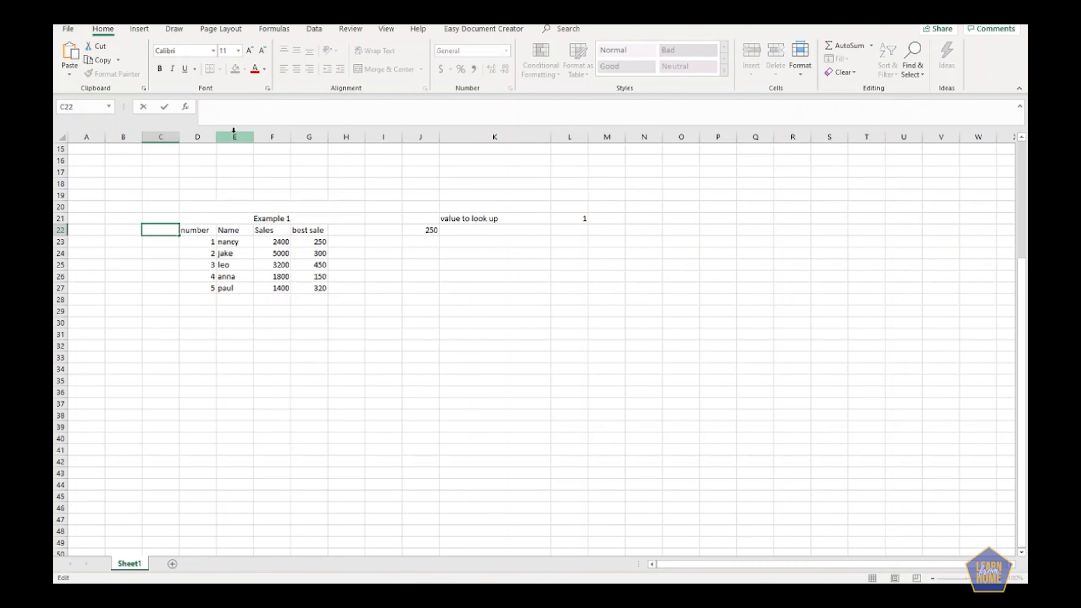
{"action": "left_click_drag", "start_coordinate": [282, 233], "coordinate": [282, 291]}
{"action": "key", "text": "ctrl+c"}
{"action": "left_click", "coordinate": [155, 229]}
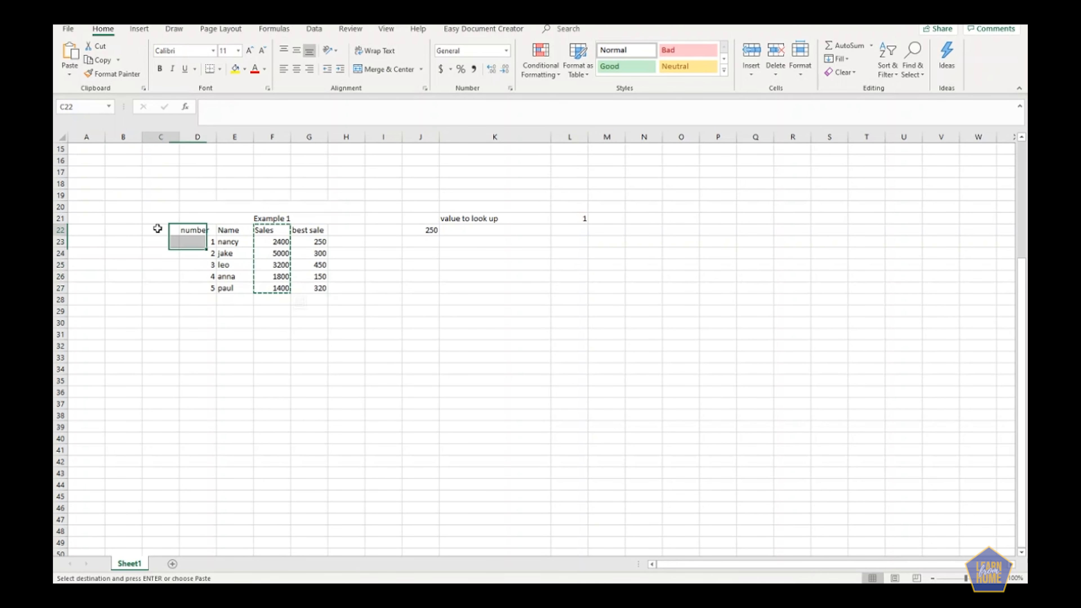
{"action": "key", "text": "ctrl+v"}
Delete the original Sales column F from the sheet.
{"action": "left_click", "coordinate": [272, 137]}
{"action": "right_click", "coordinate": [273, 137]}
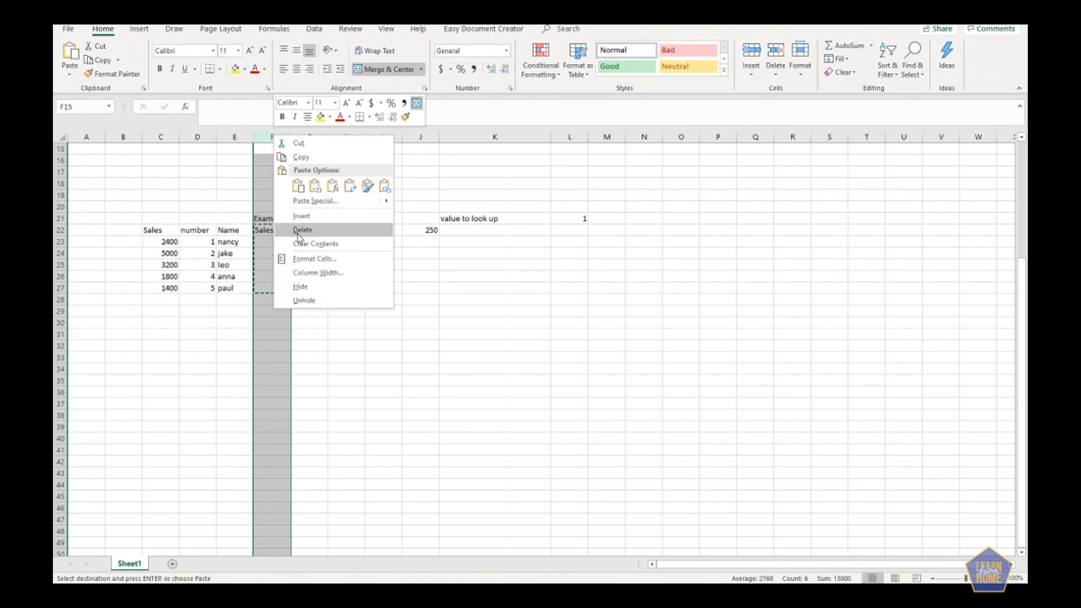
{"action": "left_click", "coordinate": [337, 233]}
{"action": "left_click", "coordinate": [315, 368]}
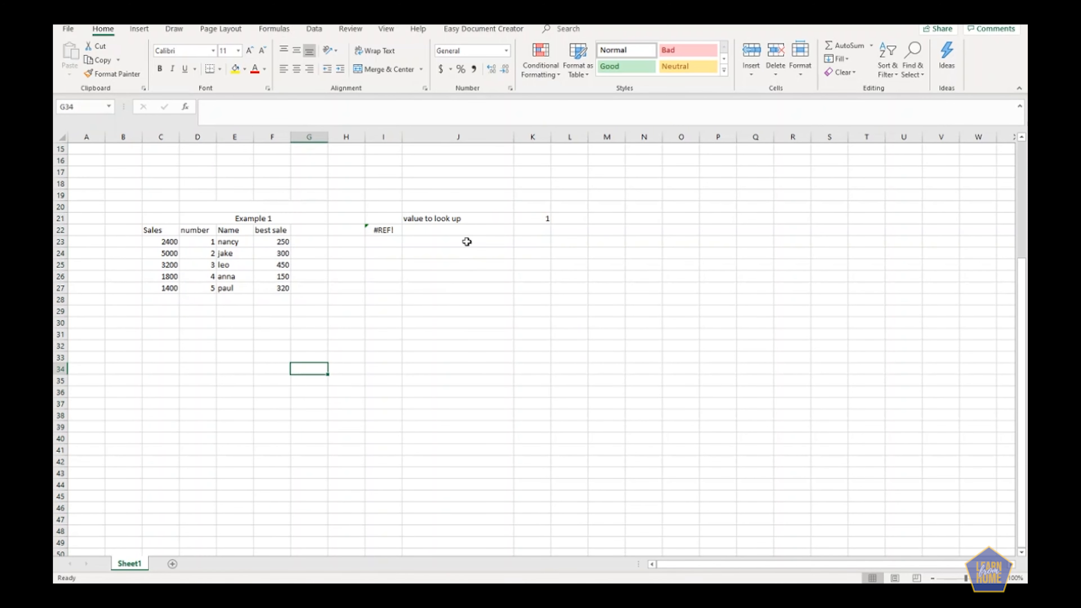
Set the column index in I22's VLOOKUP formula to 2 to return the Name column.
{"action": "left_click", "coordinate": [370, 230]}
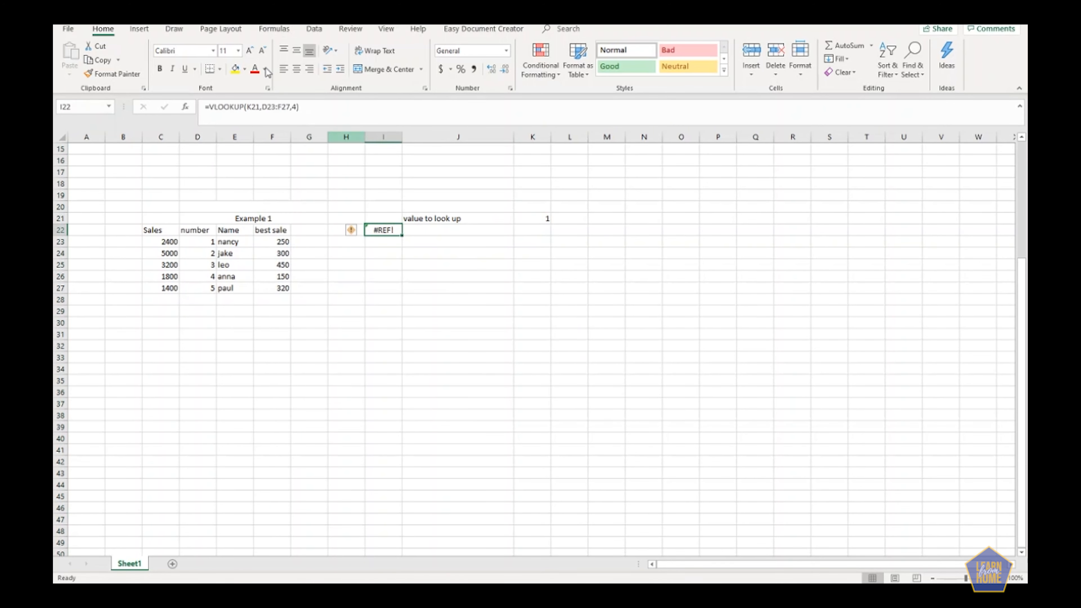
{"action": "left_click", "coordinate": [293, 107]}
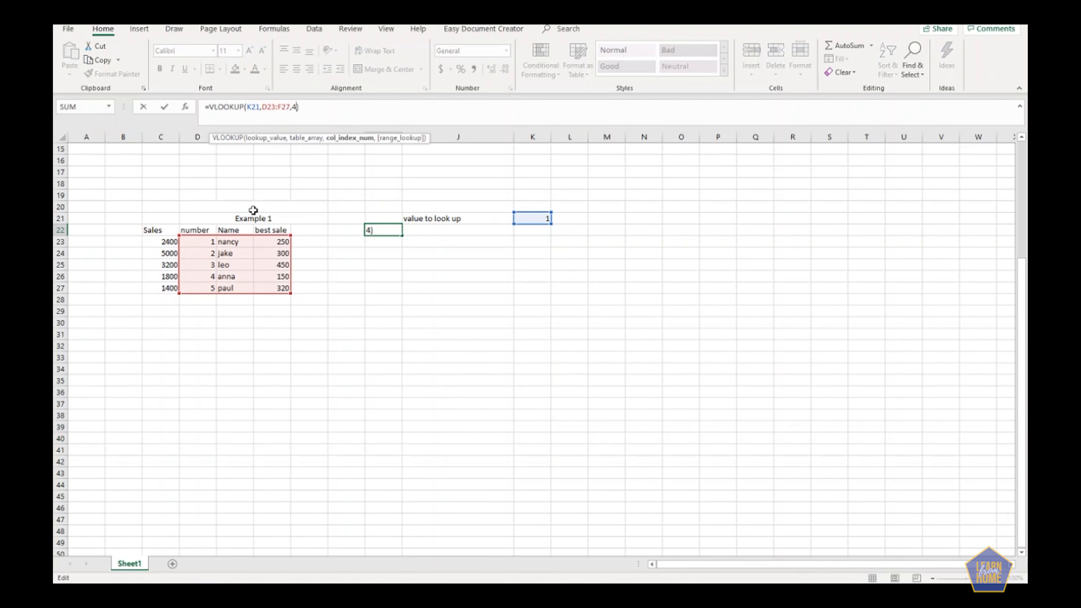
{"action": "left_click", "coordinate": [276, 106]}
{"action": "left_click", "coordinate": [294, 106]}
{"action": "key", "text": "Delete"}
{"action": "type", "text": "2"}
{"action": "key", "text": "Return"}
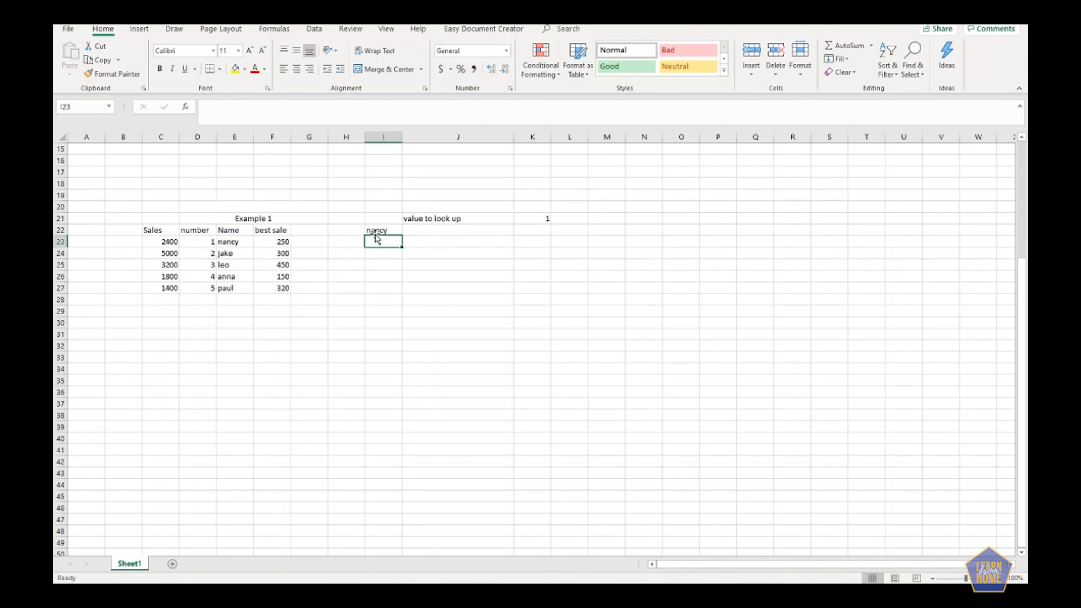
Extend the table range in I22's VLOOKUP formula to C23:F27 so it includes the Sales column.
{"action": "left_click", "coordinate": [384, 227]}
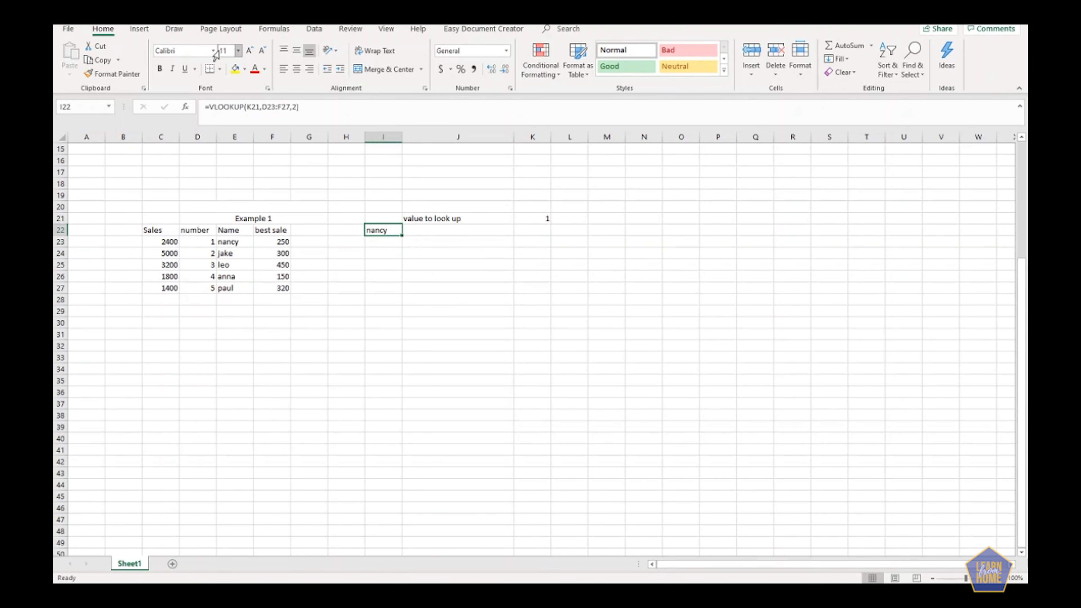
{"action": "key", "text": "F2"}
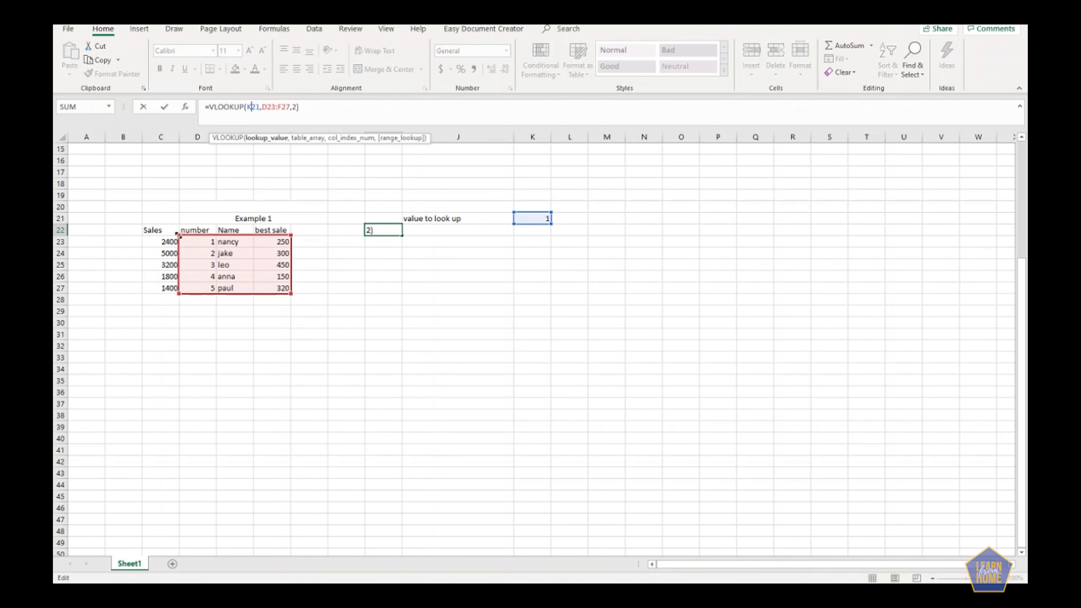
{"action": "left_click", "coordinate": [275, 107]}
{"action": "left_click_drag", "start_coordinate": [179, 237], "coordinate": [153, 234]}
{"action": "key", "text": "Return"}
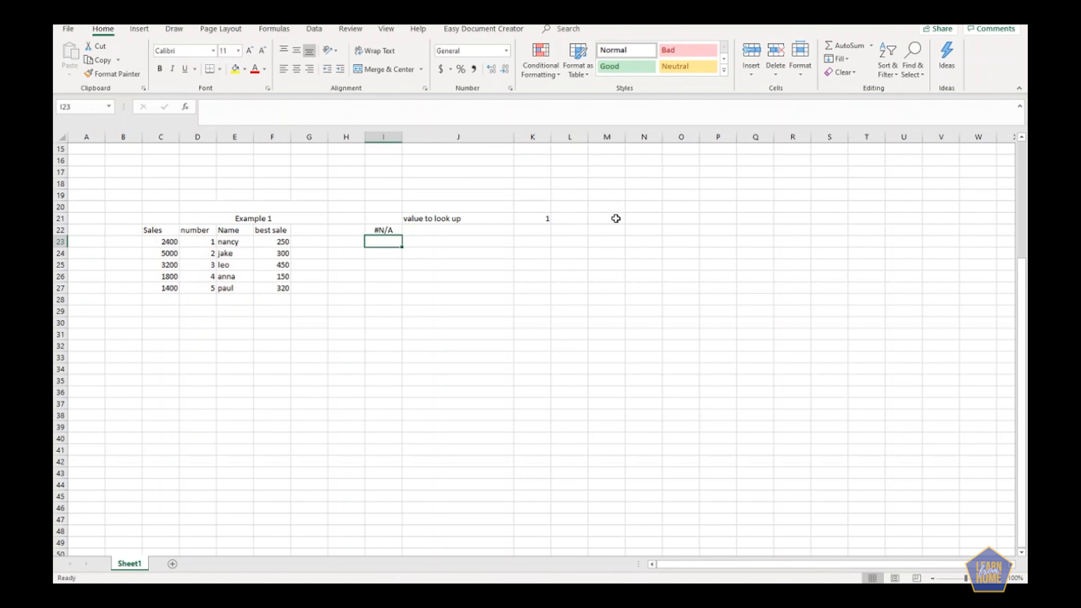
Shrink the table range in I22's VLOOKUP formula back to D23:F27, starting at the number column.
{"action": "left_click", "coordinate": [382, 230]}
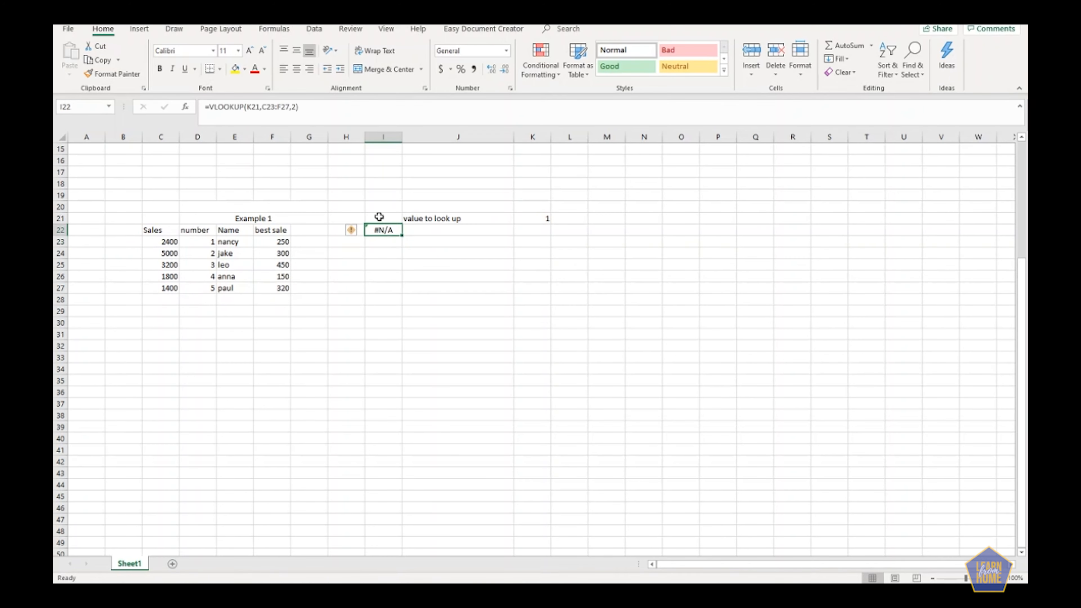
{"action": "left_click", "coordinate": [268, 107]}
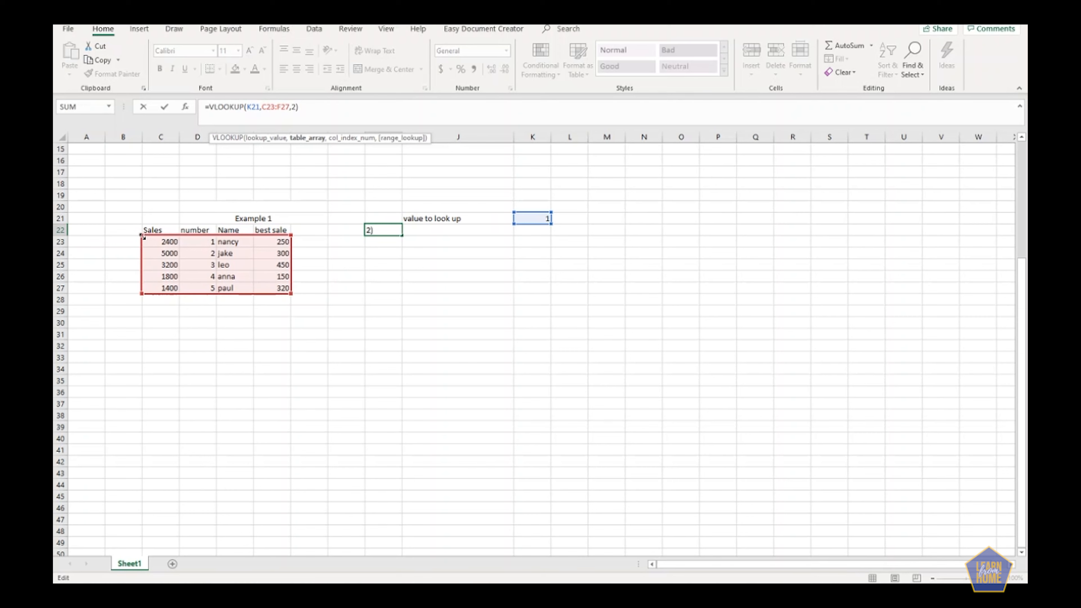
{"action": "left_click_drag", "start_coordinate": [142, 235], "coordinate": [179, 235]}
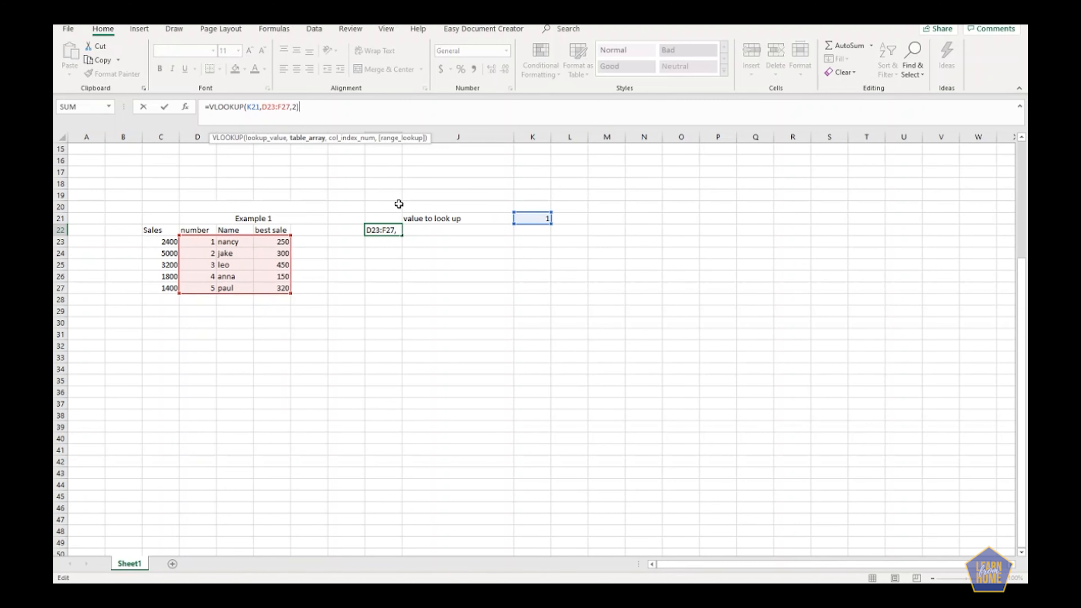
{"action": "key", "text": "Return"}
Set the value to look up in K21 to 2400.
{"action": "left_click", "coordinate": [538, 216]}
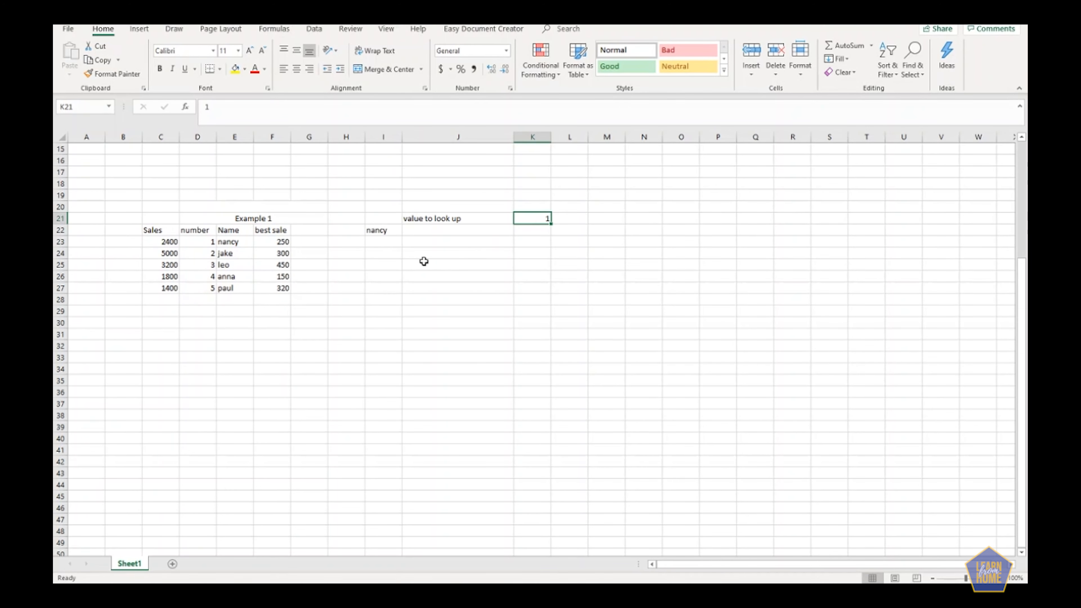
{"action": "type", "text": "2400"}
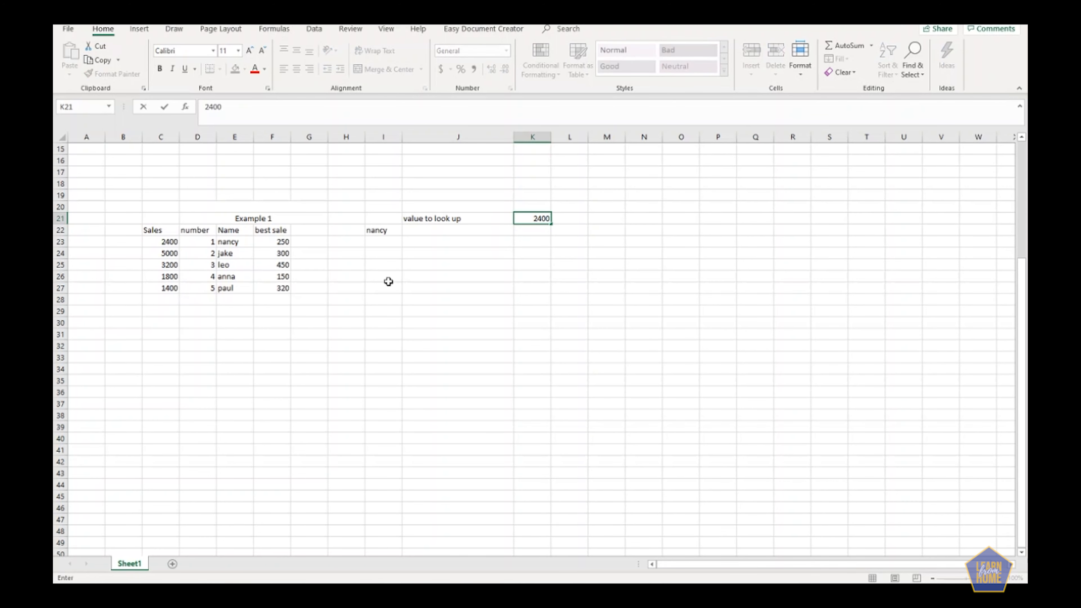
{"action": "key", "text": "Return"}
Expand I22's VLOOKUP table range to C23:F27 so that Sales is its first column.
{"action": "left_click", "coordinate": [380, 231]}
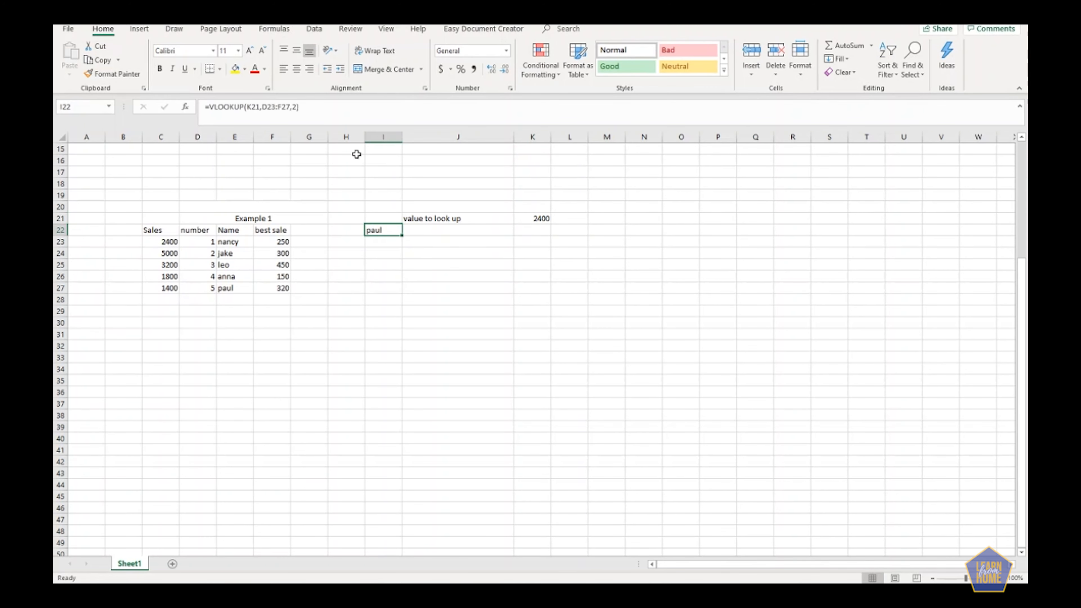
{"action": "left_click", "coordinate": [257, 107]}
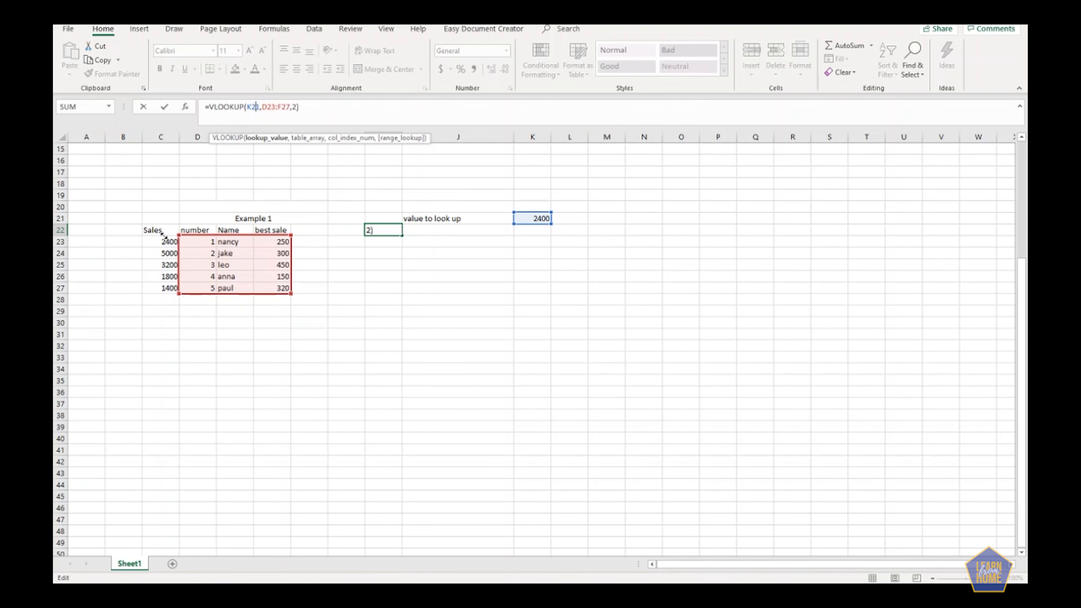
{"action": "left_click_drag", "start_coordinate": [163, 234], "coordinate": [144, 235]}
{"action": "key", "text": "Return"}
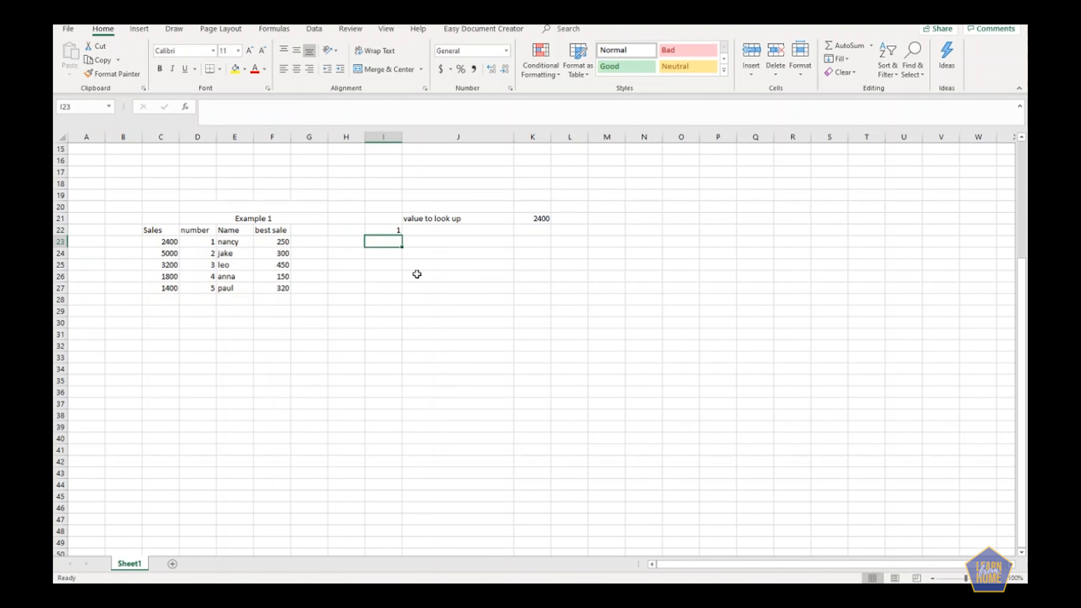
Review I22's VLOOKUP formula together with the lookup value in K21 and the first Sales value in C23.
{"action": "left_click", "coordinate": [394, 229]}
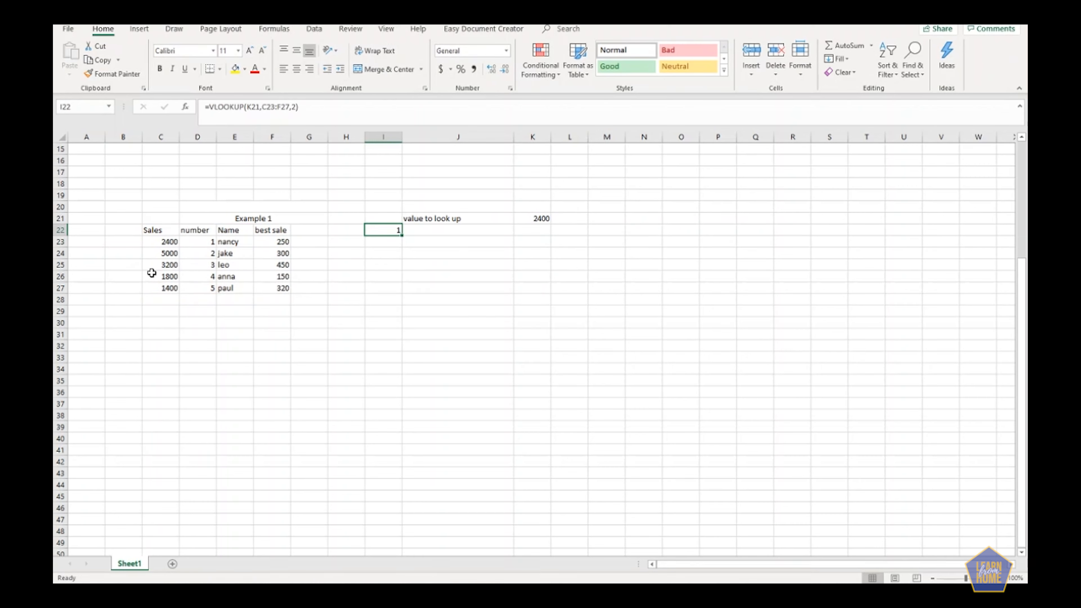
{"action": "left_click", "coordinate": [164, 241]}
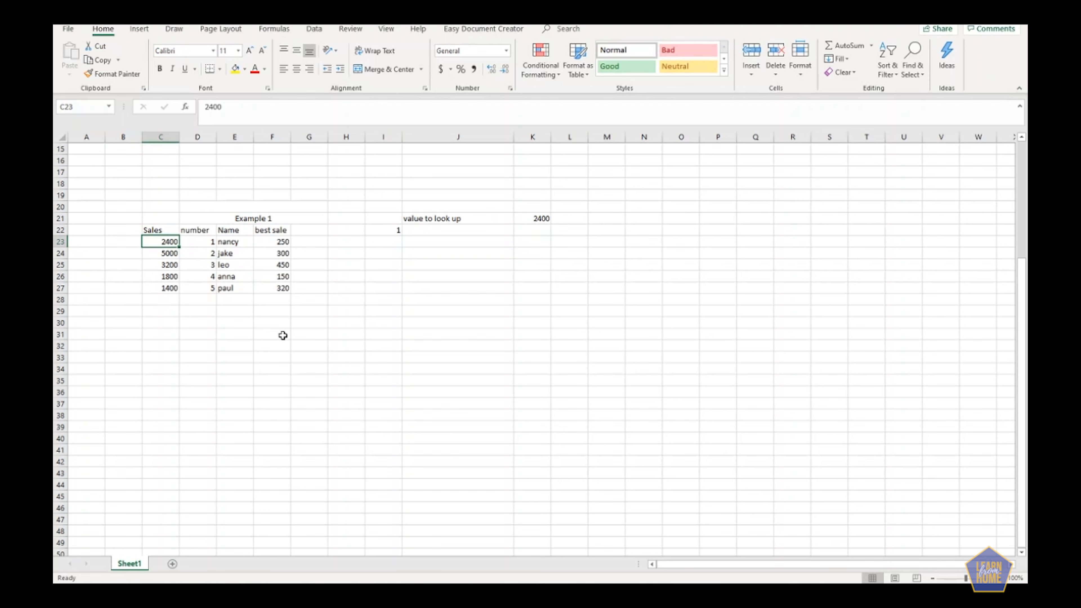
{"action": "left_click", "coordinate": [378, 230]}
{"action": "left_click", "coordinate": [531, 217]}
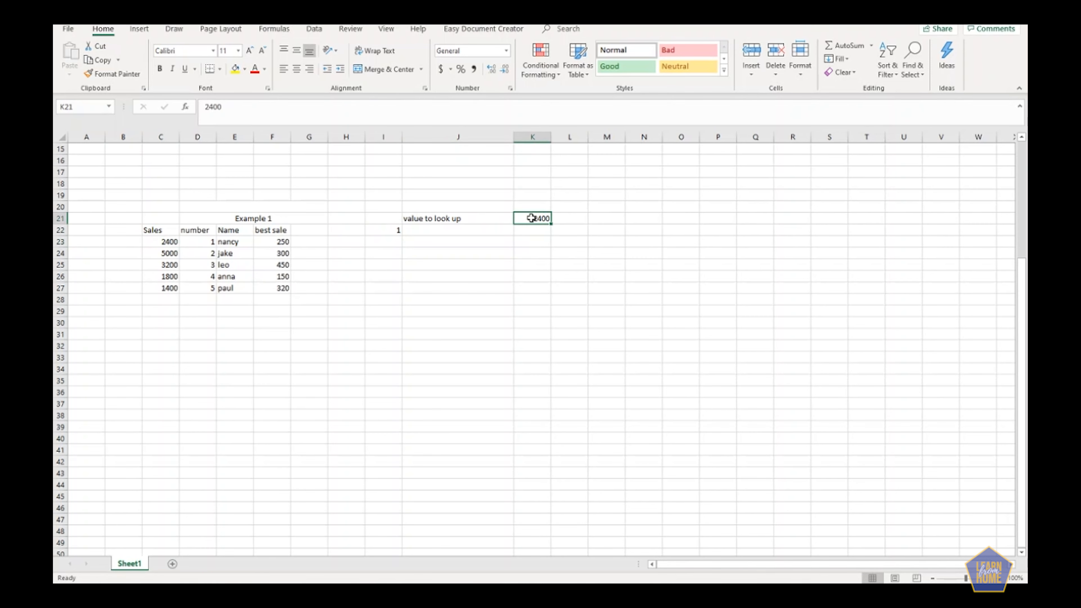
{"action": "left_click", "coordinate": [394, 230]}
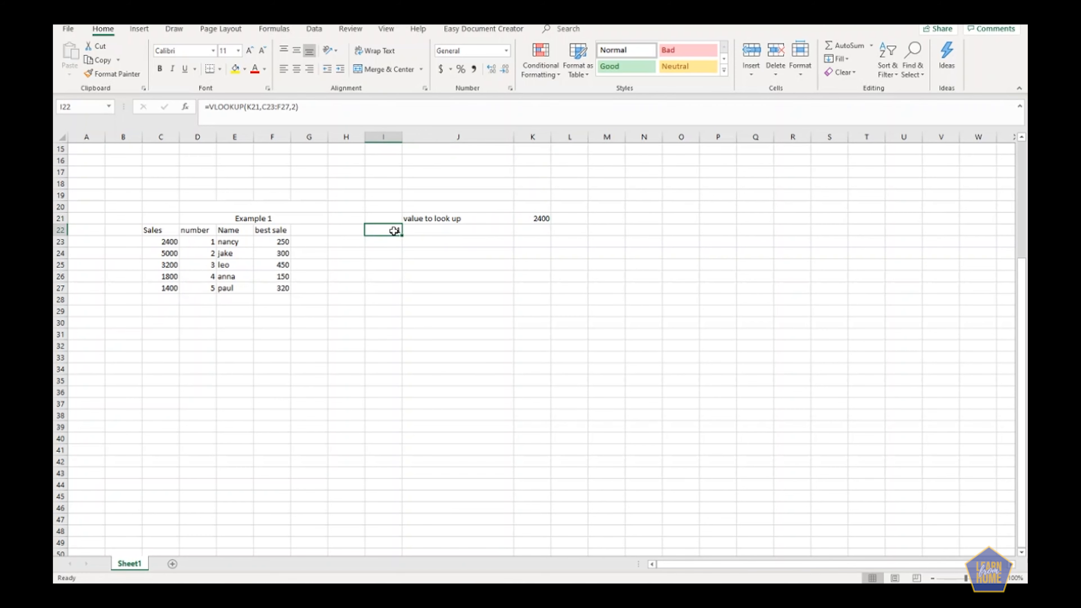
{"action": "left_click", "coordinate": [243, 105]}
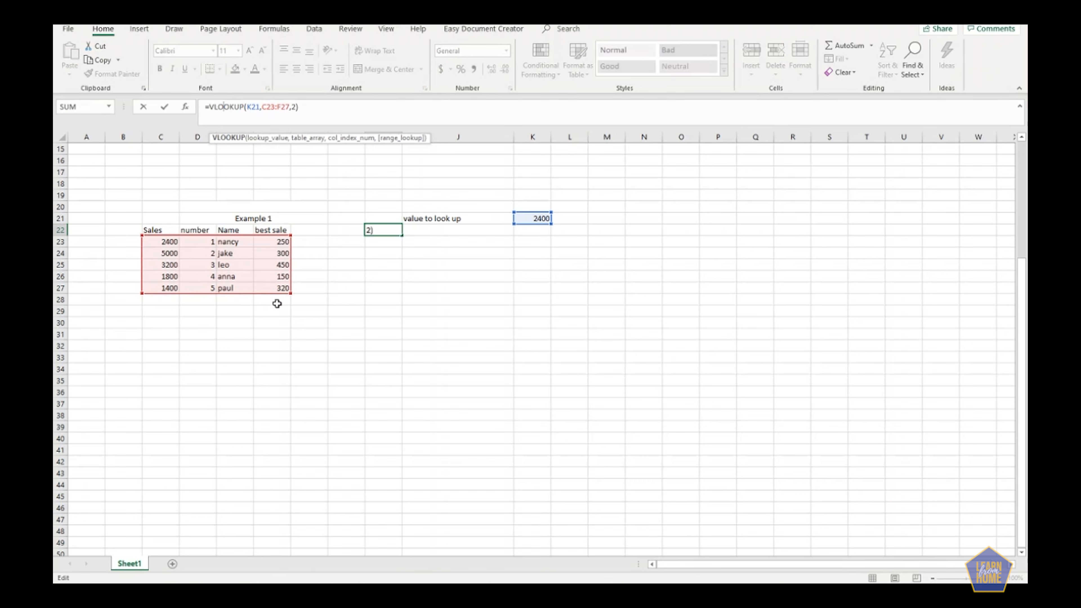
Change the column index in I22's VLOOKUP formula to 3 so the Sales lookup returns the Name column.
{"action": "left_click", "coordinate": [295, 110]}
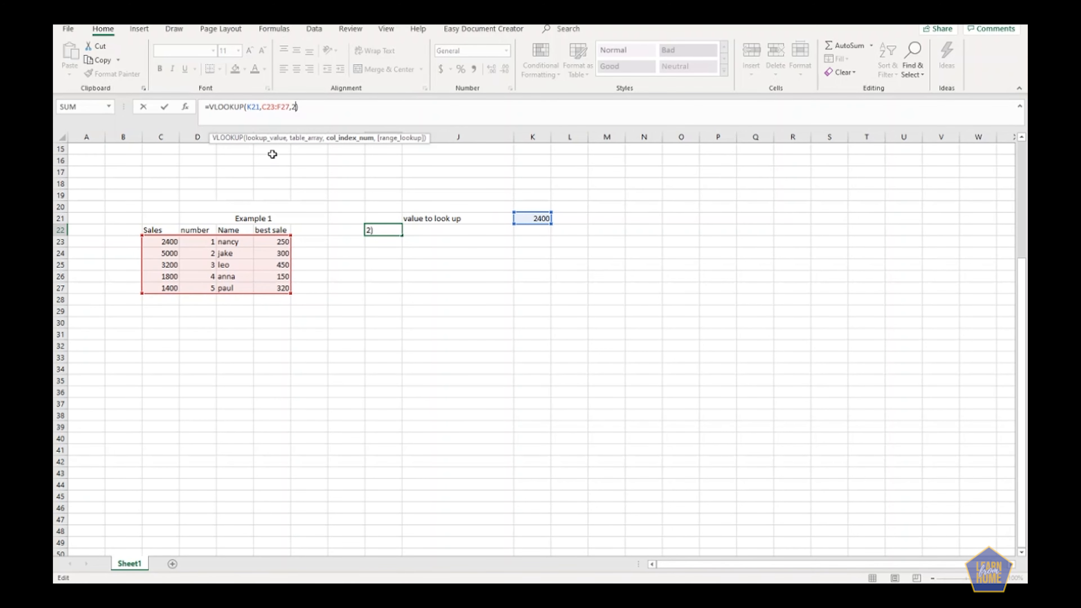
{"action": "key", "text": "BackSpace"}
{"action": "type", "text": "3"}
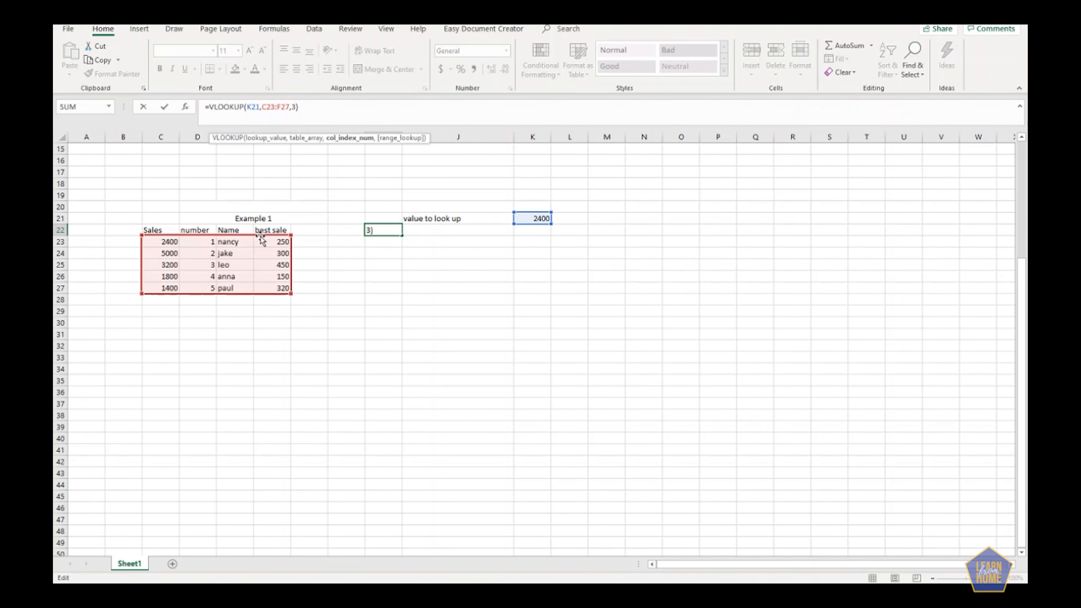
{"action": "key", "text": "Return"}
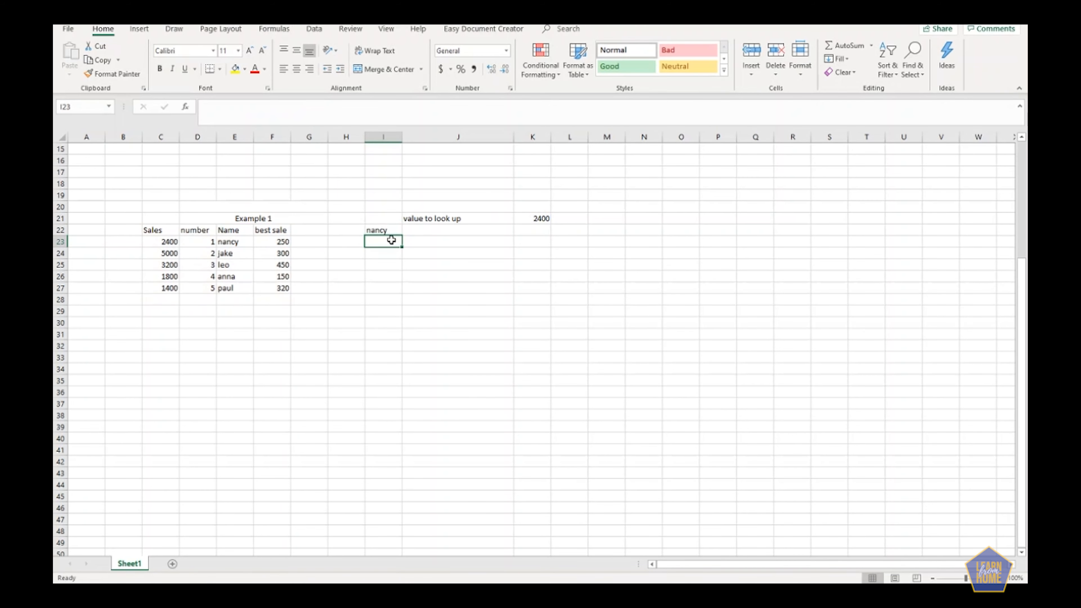
{"action": "left_click", "coordinate": [209, 348]}
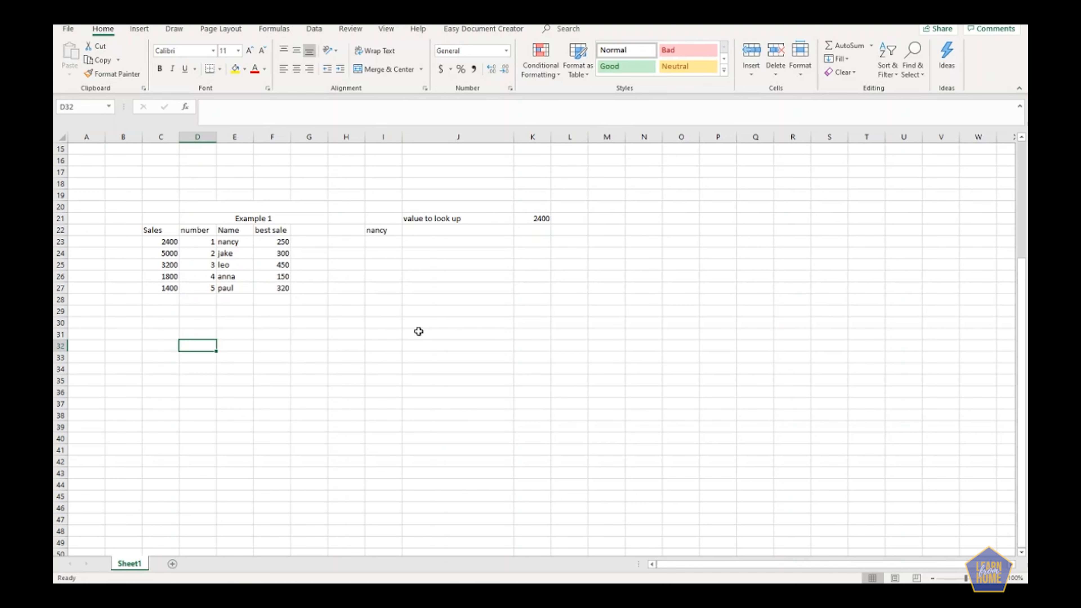
Enter the labels Sales, Number, Name and Best sales down cells C32 to C35.
{"action": "left_click", "coordinate": [162, 347]}
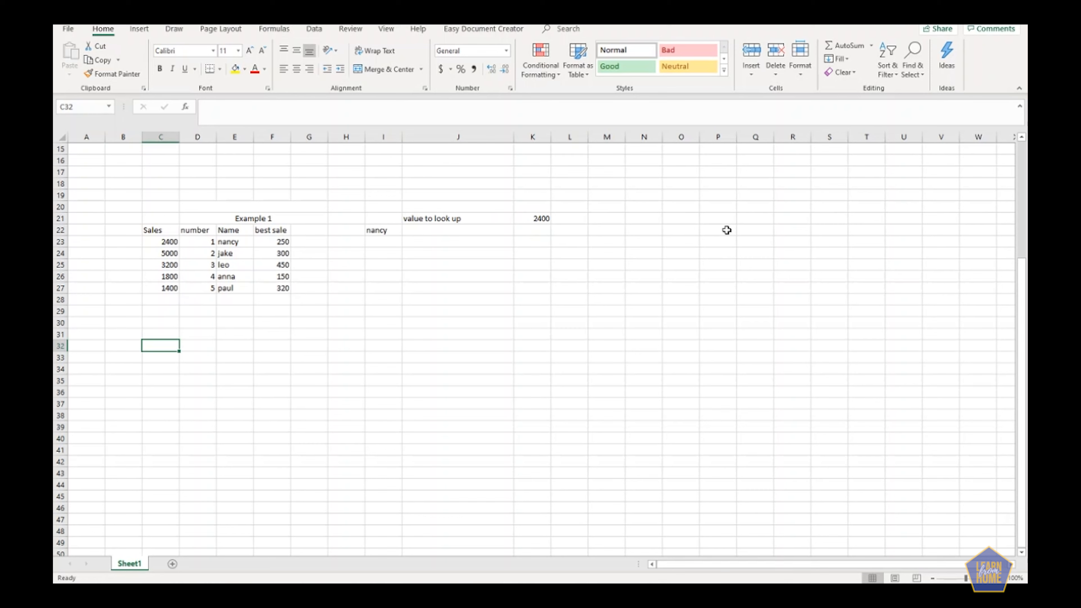
{"action": "type", "text": "Sales"}
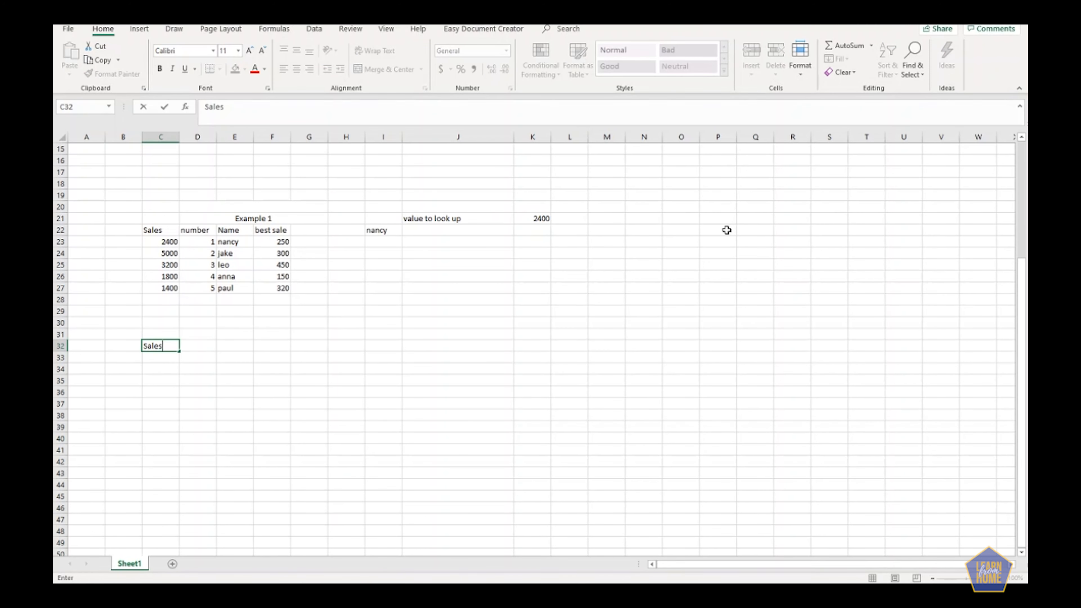
{"action": "key", "text": "Return"}
{"action": "type", "text": "N"}
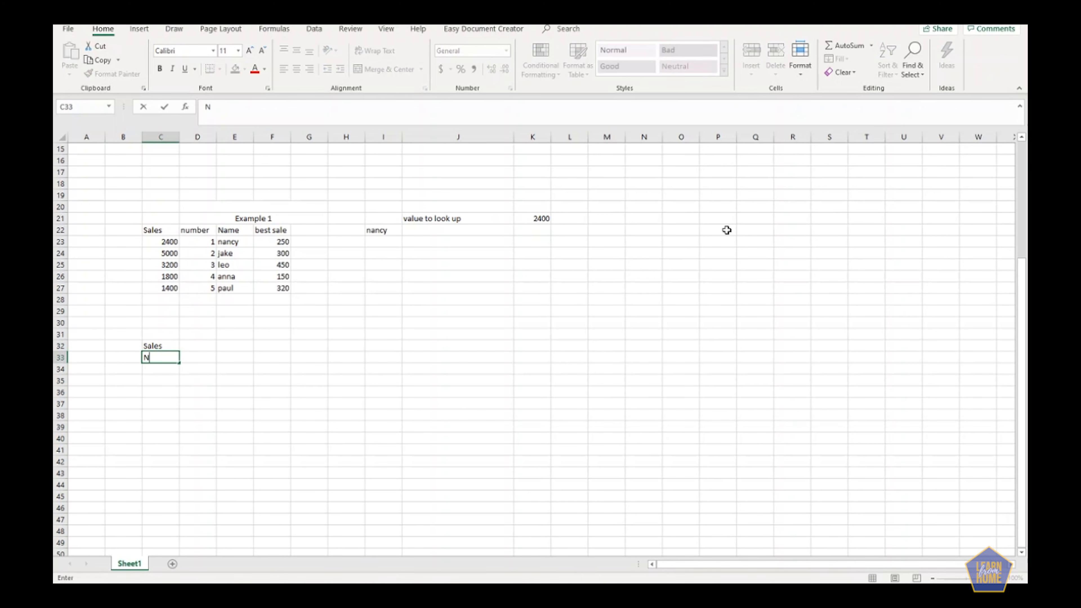
{"action": "type", "text": "umber"}
{"action": "key", "text": "Return"}
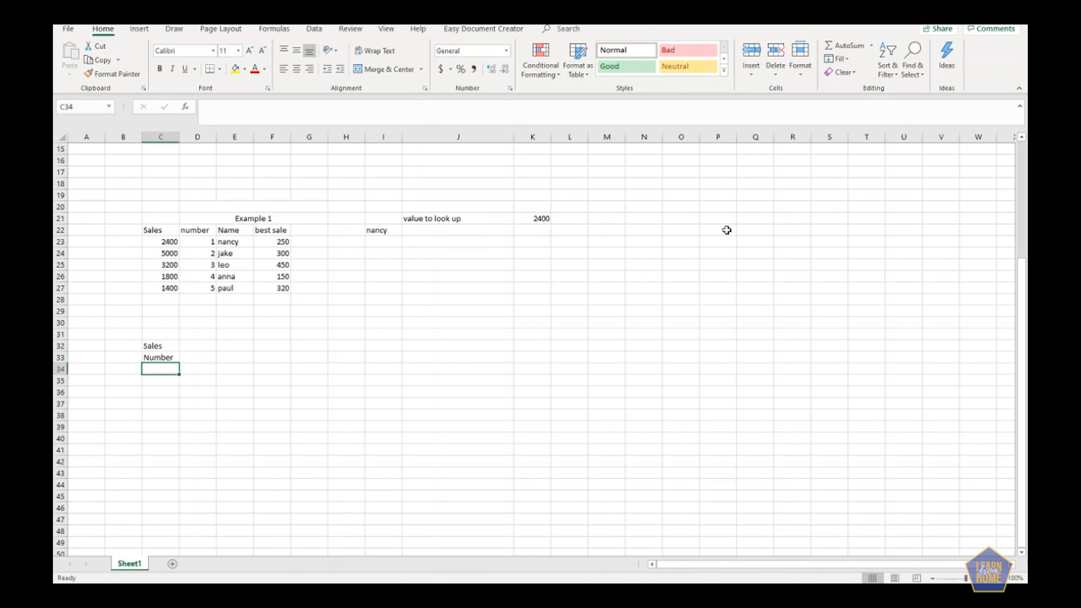
{"action": "type", "text": "Name"}
{"action": "key", "text": "Return"}
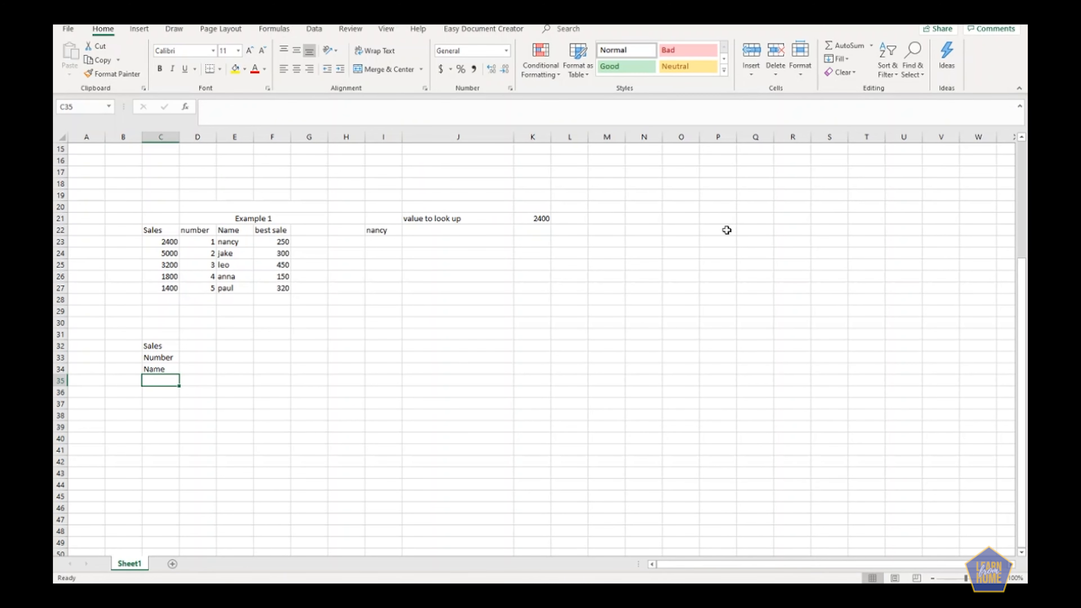
{"action": "type", "text": "Best sales"}
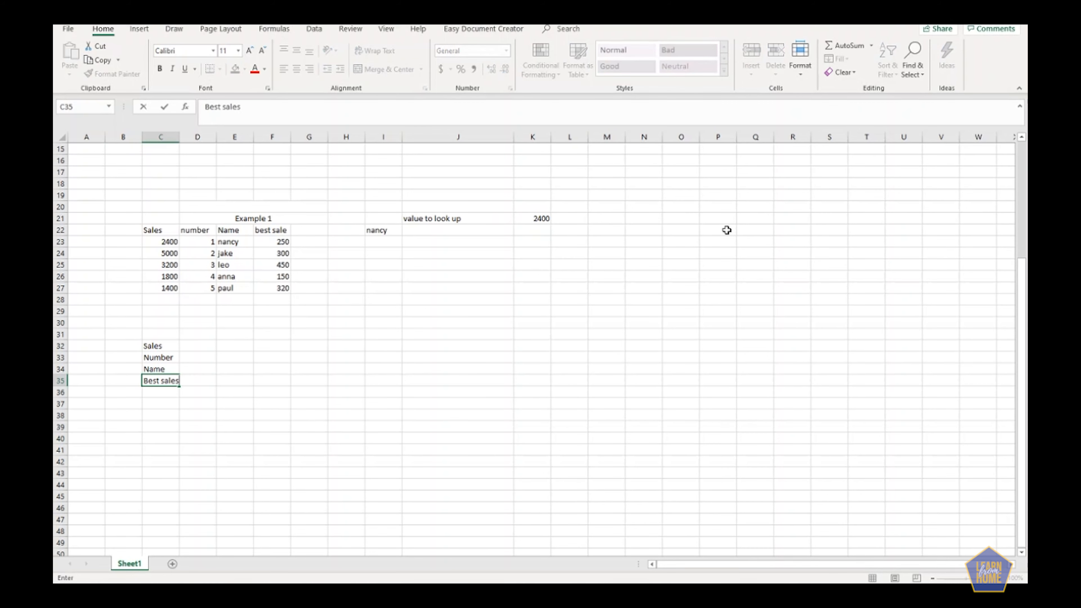
Relabel cells C32 to C34 as Number, Name and sales, keeping Best sales as the last label.
{"action": "key", "text": "Up"}
{"action": "key", "text": "Up"}
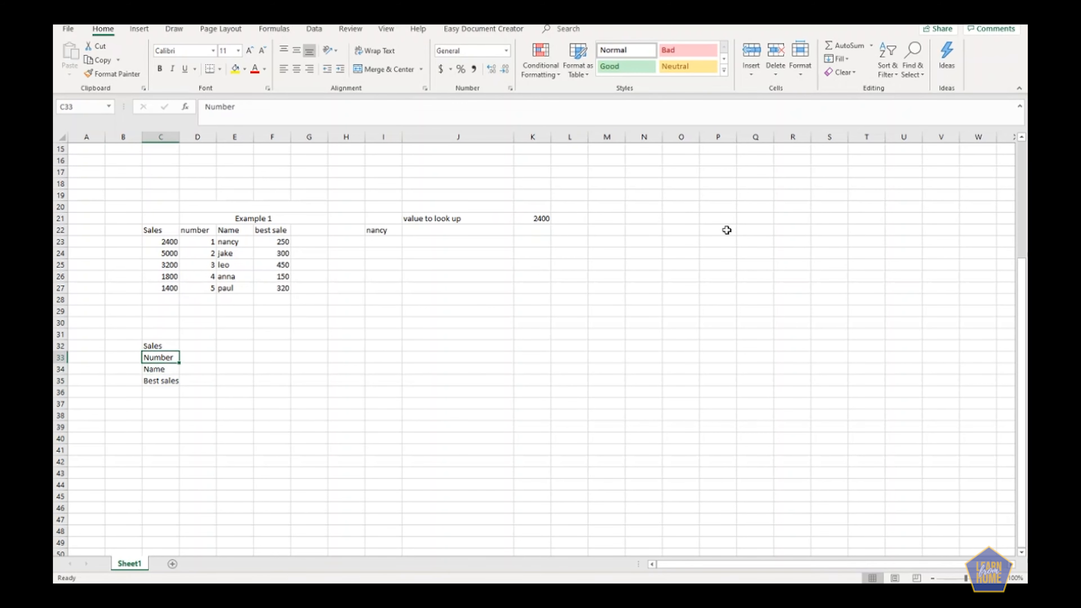
{"action": "key", "text": "ctrl+c"}
{"action": "key", "text": "Up"}
{"action": "key", "text": "ctrl+v"}
{"action": "key", "text": "Down"}
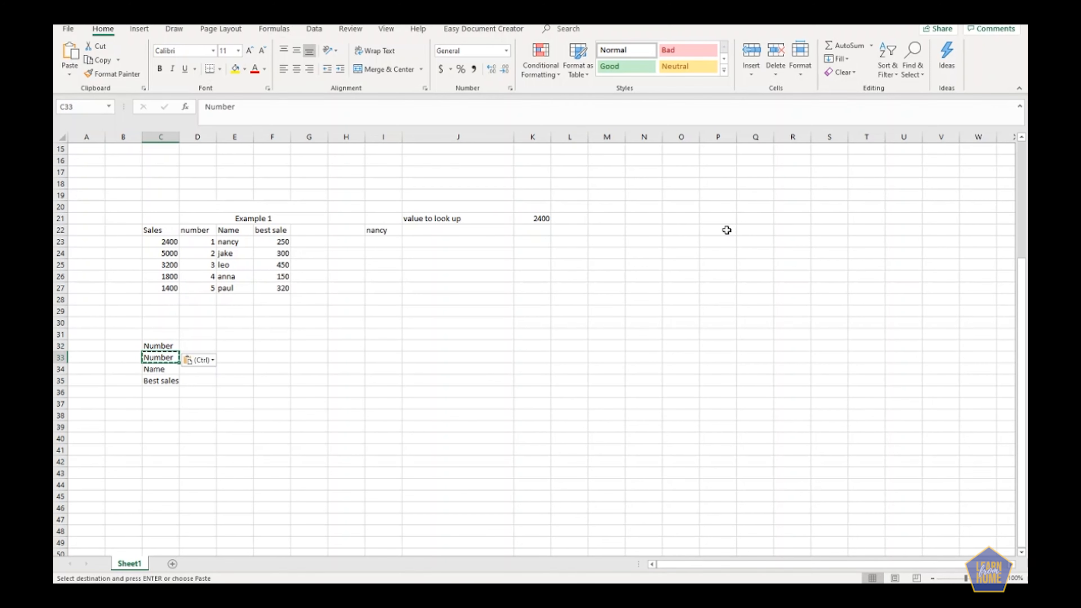
{"action": "key", "text": "Delete"}
{"action": "type", "text": "Name"}
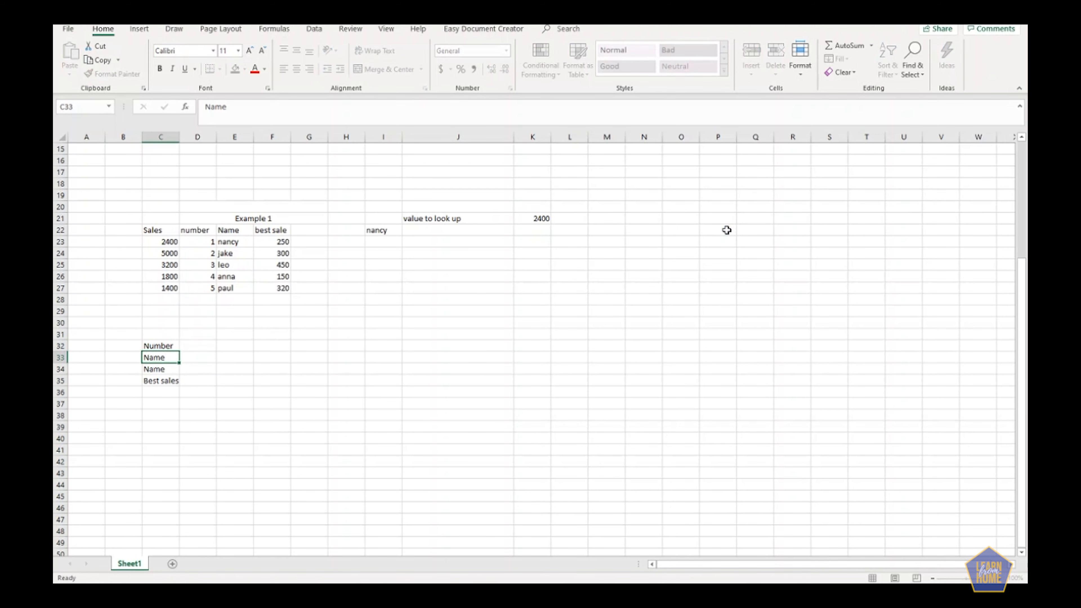
{"action": "key", "text": "Return"}
{"action": "type", "text": "sales"}
{"action": "key", "text": "Return"}
{"action": "key", "text": "Up"}
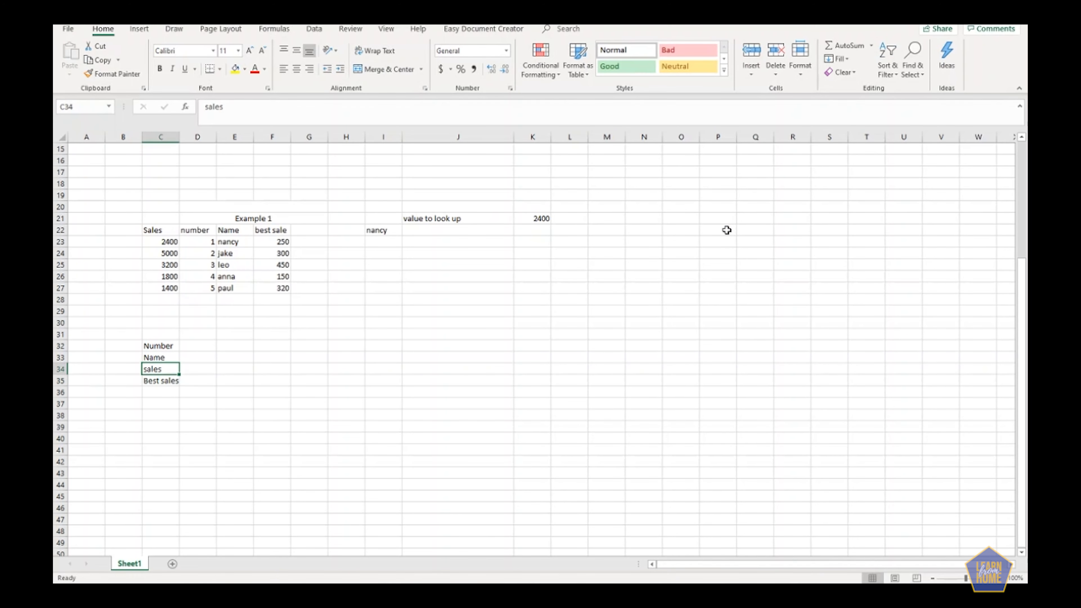
Fill the Number row with 1, 2, 3, 4 and 5 across cells D32 to H32.
{"action": "key", "text": "Up"}
{"action": "key", "text": "Up"}
{"action": "key", "text": "Right"}
{"action": "type", "text": "1"}
{"action": "key", "text": "Tab"}
{"action": "type", "text": "2"}
{"action": "key", "text": "Tab"}
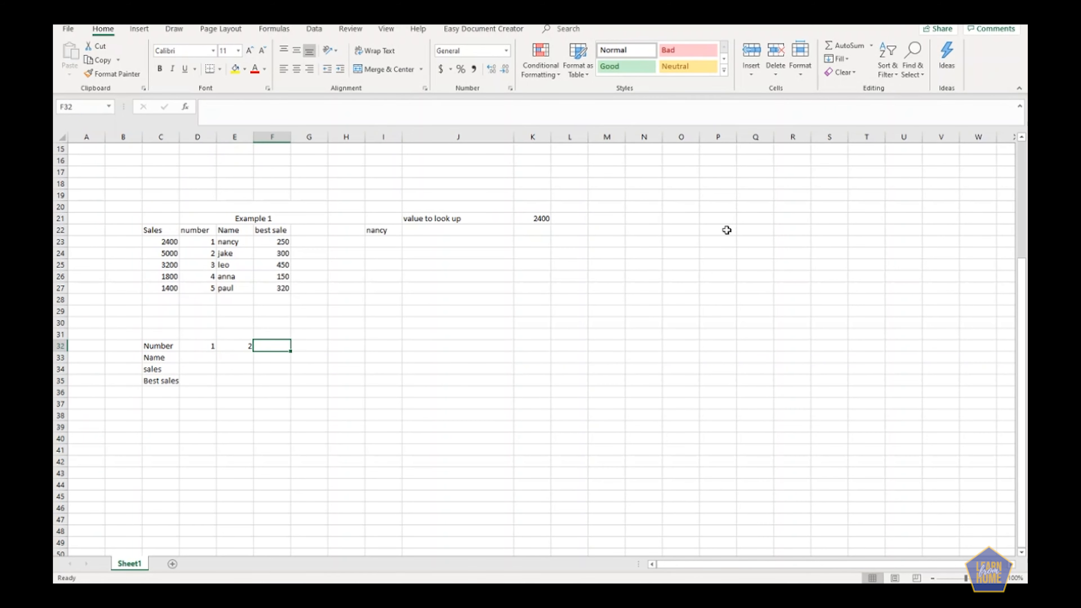
{"action": "type", "text": "3"}
{"action": "key", "text": "Tab"}
{"action": "type", "text": "4"}
{"action": "key", "text": "Tab"}
{"action": "type", "text": "5"}
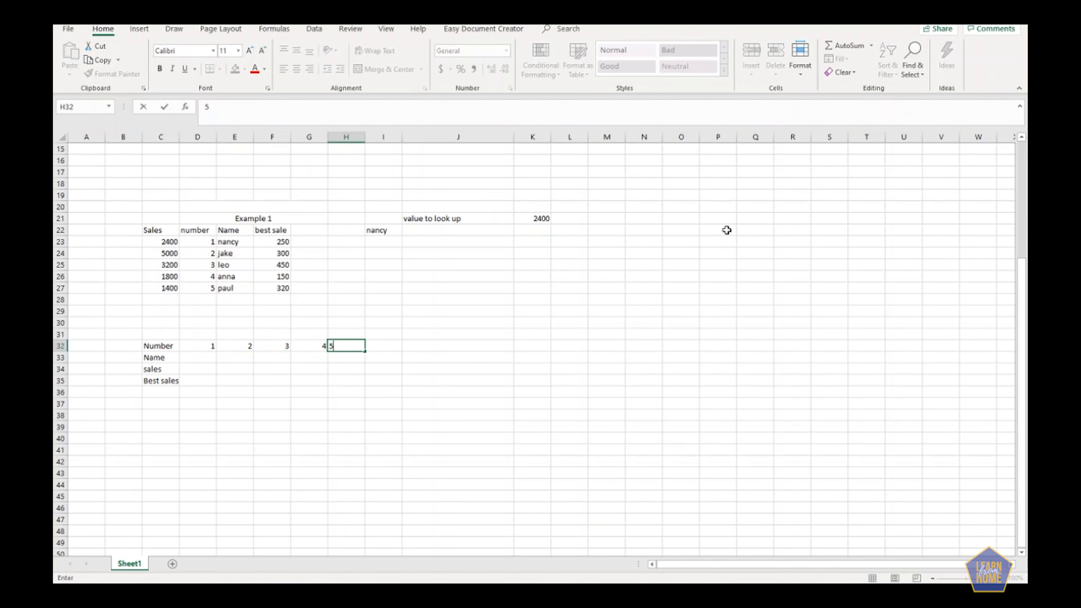
{"action": "key", "text": "Left"}
{"action": "key", "text": "Left"}
{"action": "key", "text": "Left"}
{"action": "key", "text": "Left"}
{"action": "key", "text": "Up"}
{"action": "key", "text": "Up"}
{"action": "key", "text": "Up"}
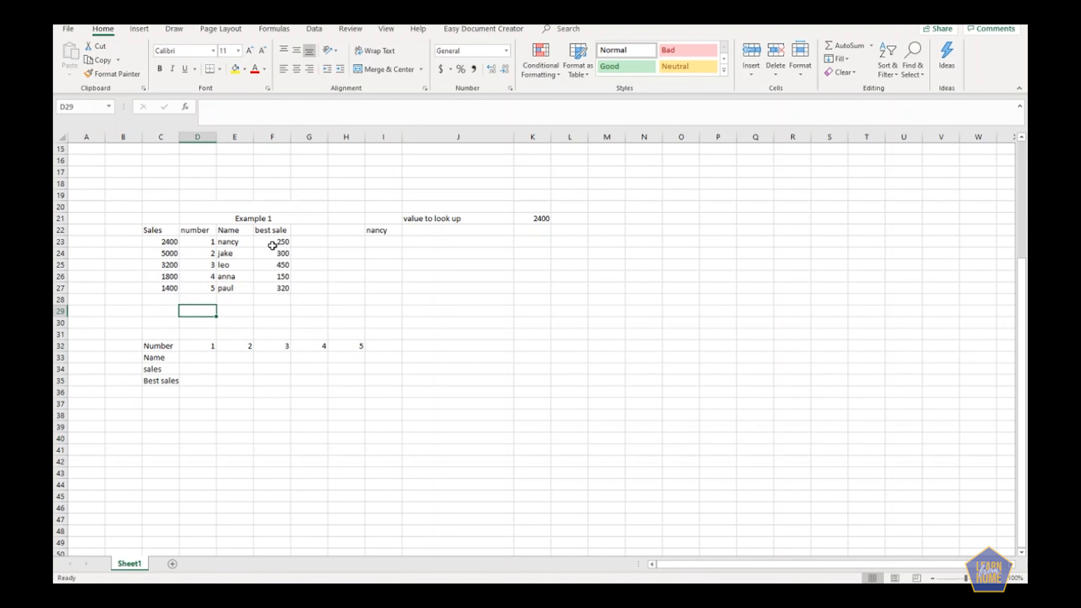
{"action": "key", "text": "Up"}
{"action": "key", "text": "Up"}
Fill the Name row across cells D33 to H33 with the five people's names from the Example 1 table.
{"action": "left_click", "coordinate": [196, 357]}
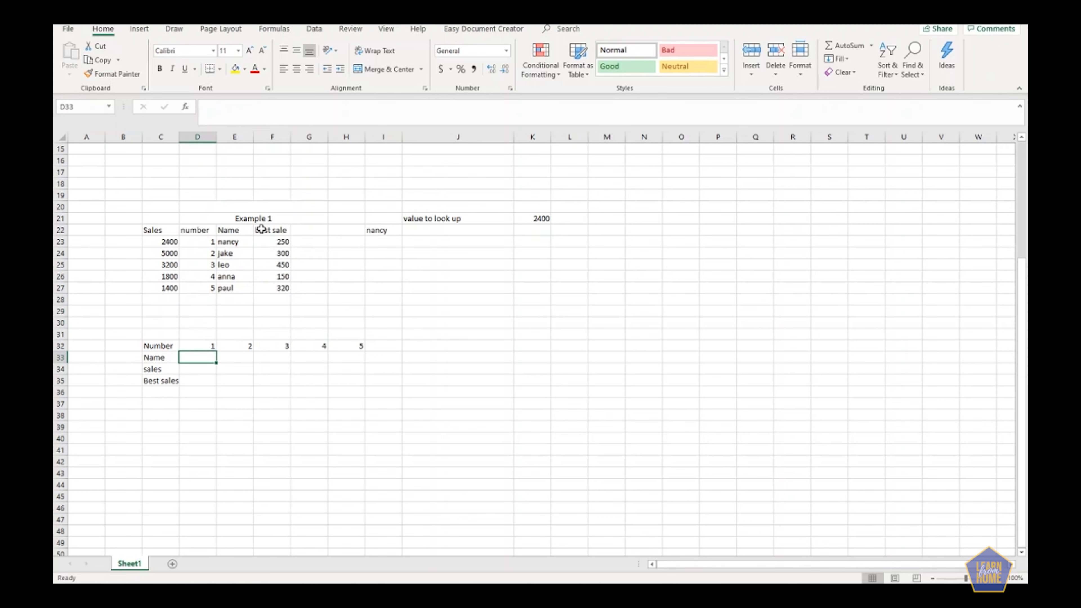
{"action": "type", "text": "Na"}
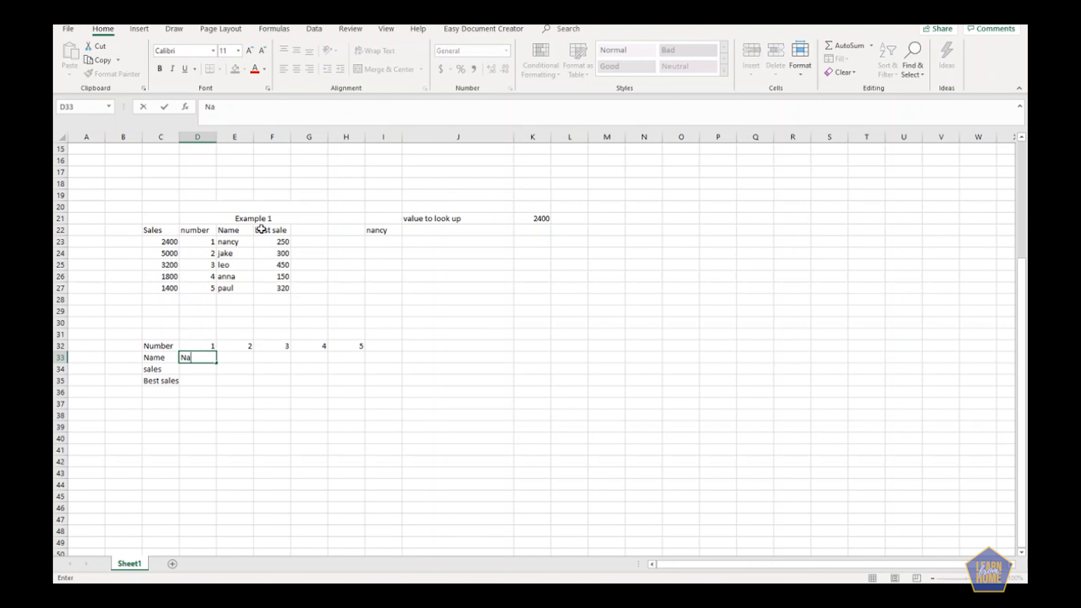
{"action": "type", "text": "ncy"}
{"action": "key", "text": "Tab"}
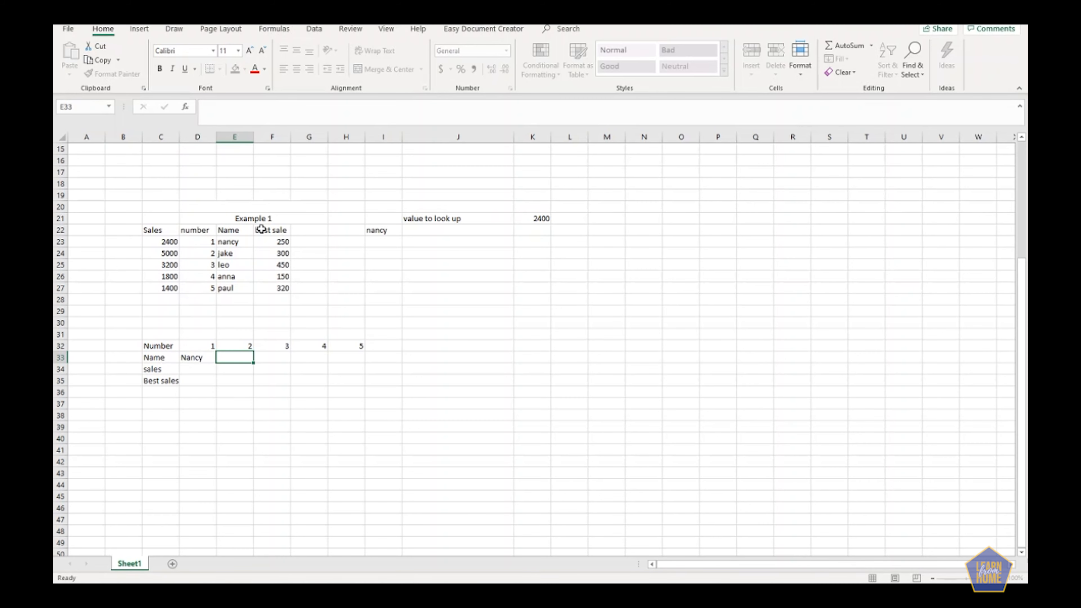
{"action": "type", "text": "jake"}
{"action": "key", "text": "Tab"}
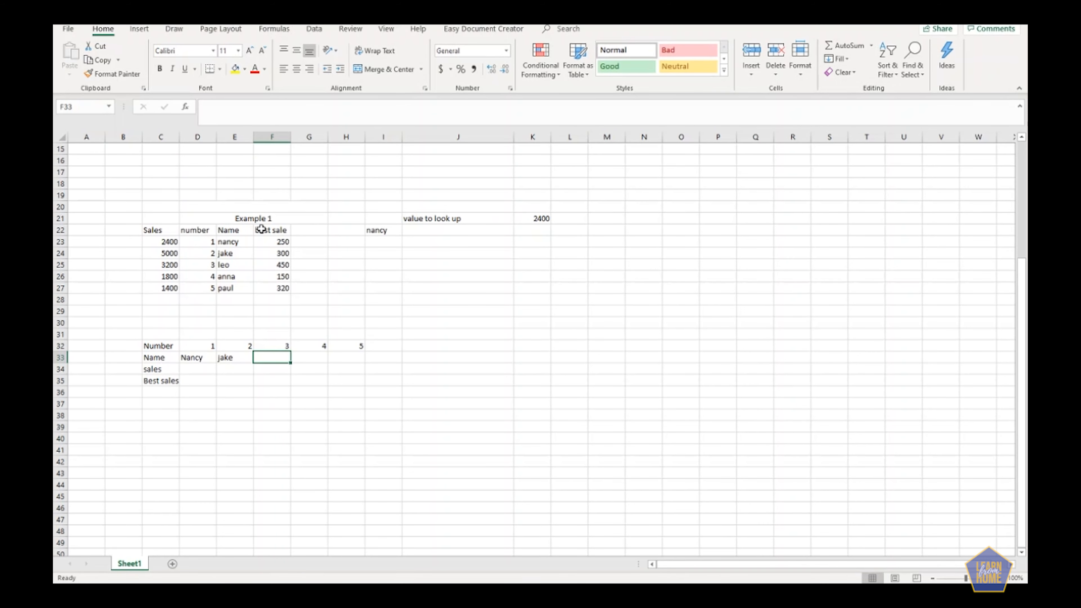
{"action": "type", "text": "leo"}
{"action": "key", "text": "Tab"}
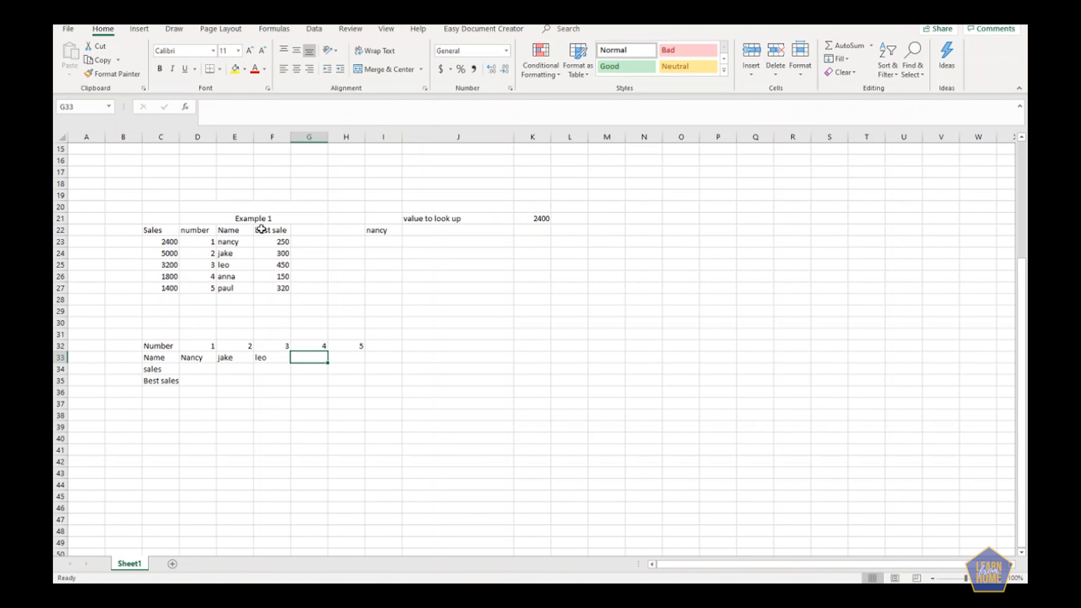
{"action": "type", "text": "anna"}
{"action": "key", "text": "Tab"}
{"action": "type", "text": "pau"}
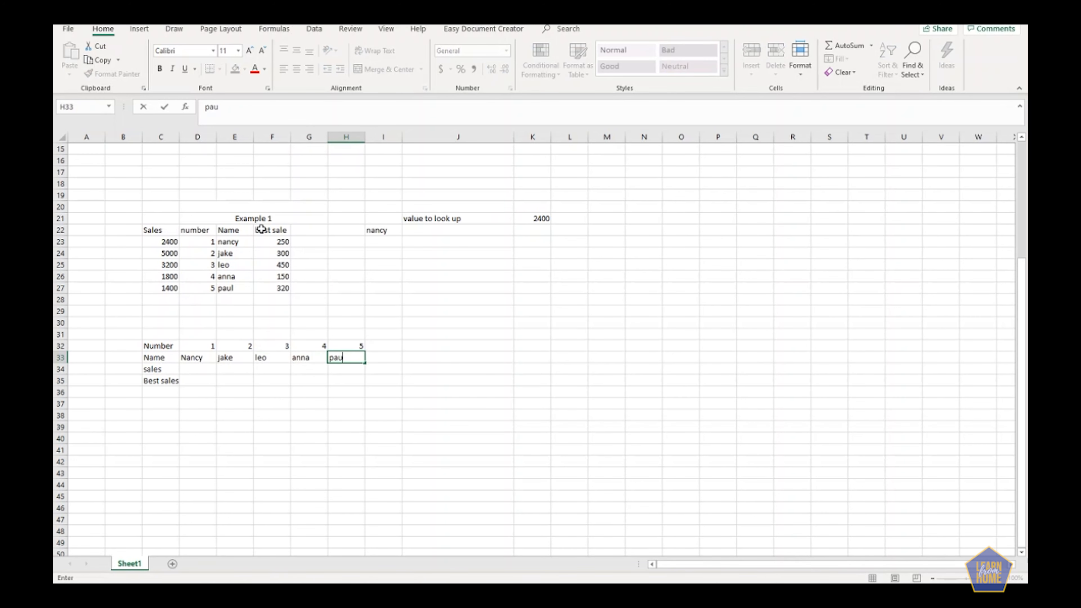
{"action": "type", "text": "l"}
{"action": "key", "text": "Return"}
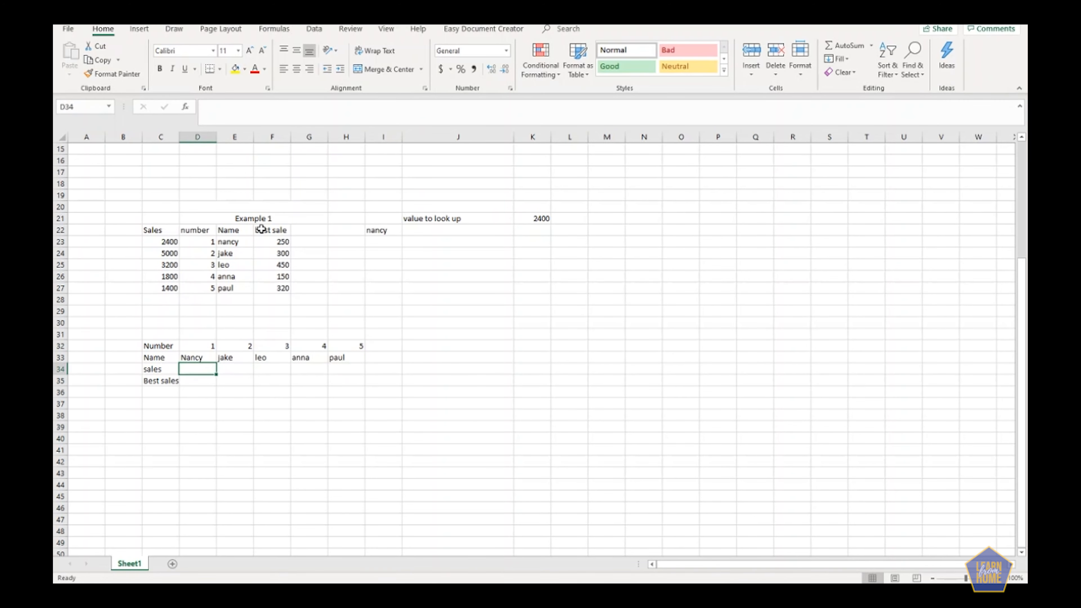
Fill the sales row with 2400, 5000, 3200, 1800 and 1400 across cells D34 to H34.
{"action": "type", "text": "2400"}
{"action": "key", "text": "Tab"}
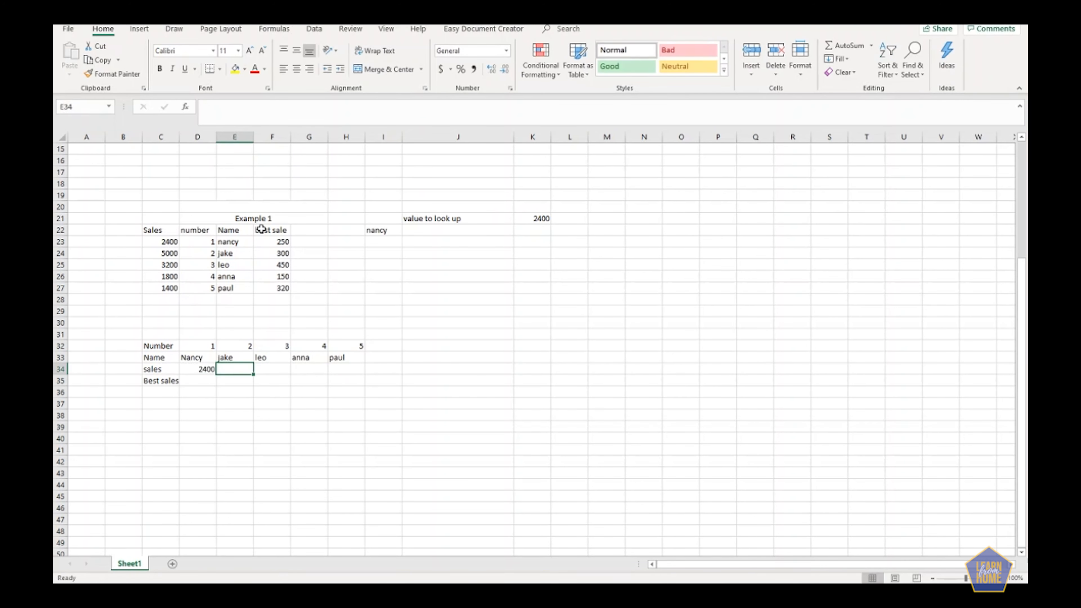
{"action": "type", "text": "5000"}
{"action": "key", "text": "Tab"}
{"action": "type", "text": "32"}
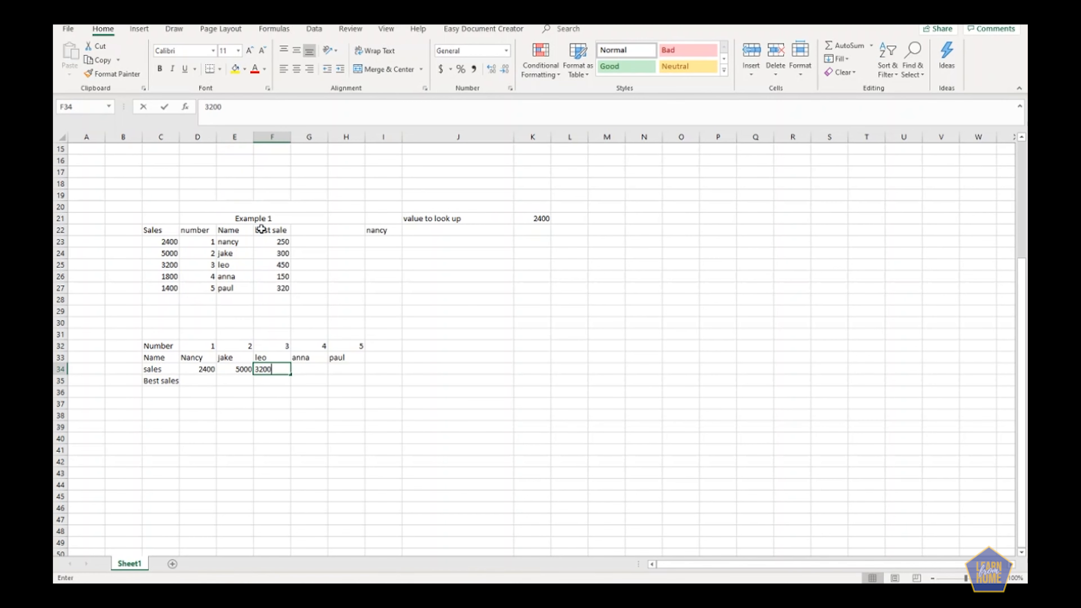
{"action": "type", "text": "00"}
{"action": "key", "text": "Tab"}
{"action": "type", "text": "1800"}
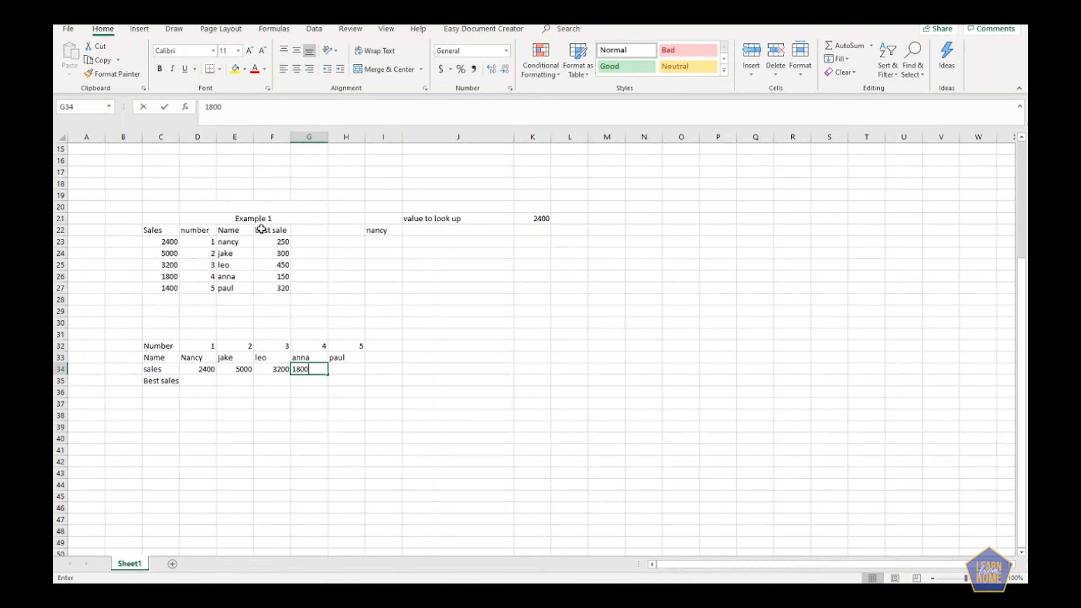
{"action": "key", "text": "Tab"}
{"action": "type", "text": "14"}
{"action": "key", "text": "Return"}
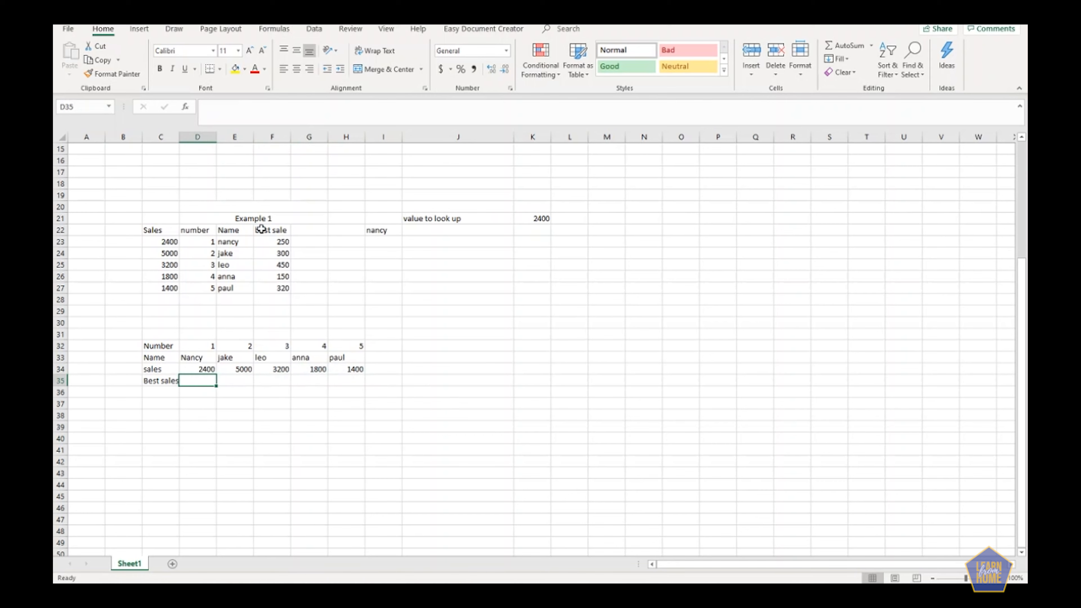
Fill the Best sales row with 250, 300, 450, 150 and 320 across cells D35 to H35.
{"action": "type", "text": "250"}
{"action": "key", "text": "Tab"}
{"action": "type", "text": "3"}
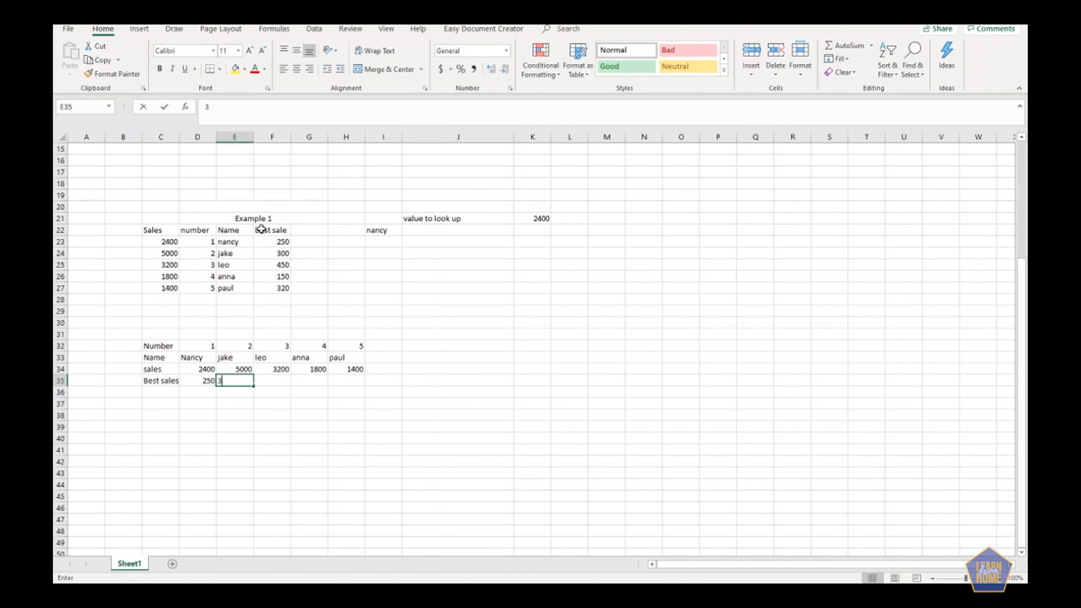
{"action": "type", "text": "00"}
{"action": "key", "text": "Tab"}
{"action": "type", "text": "450"}
{"action": "key", "text": "Tab"}
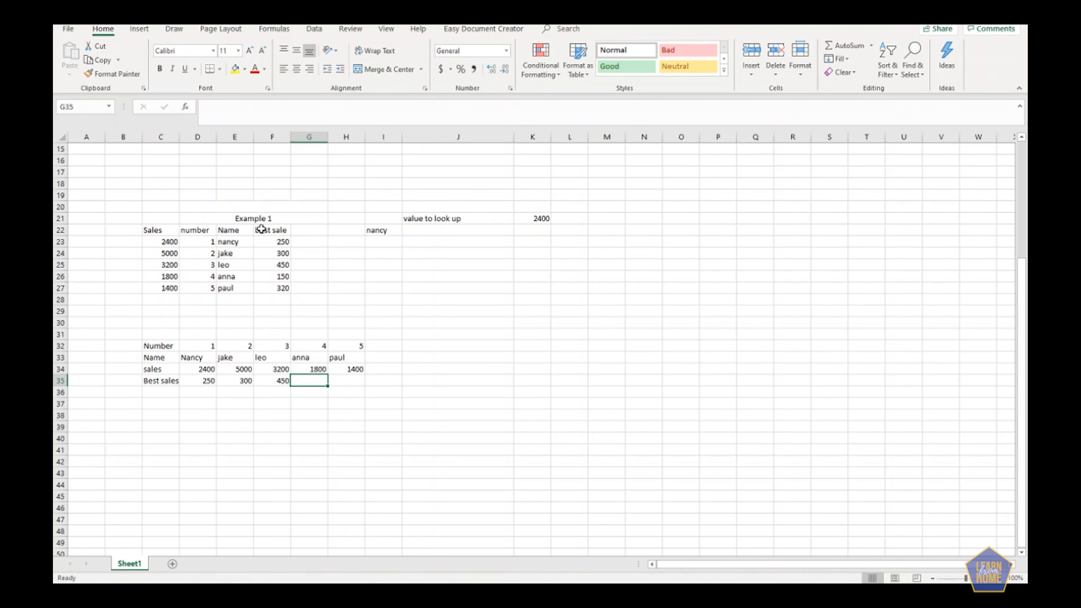
{"action": "type", "text": "150"}
{"action": "key", "text": "Tab"}
{"action": "type", "text": "320"}
{"action": "key", "text": "Tab"}
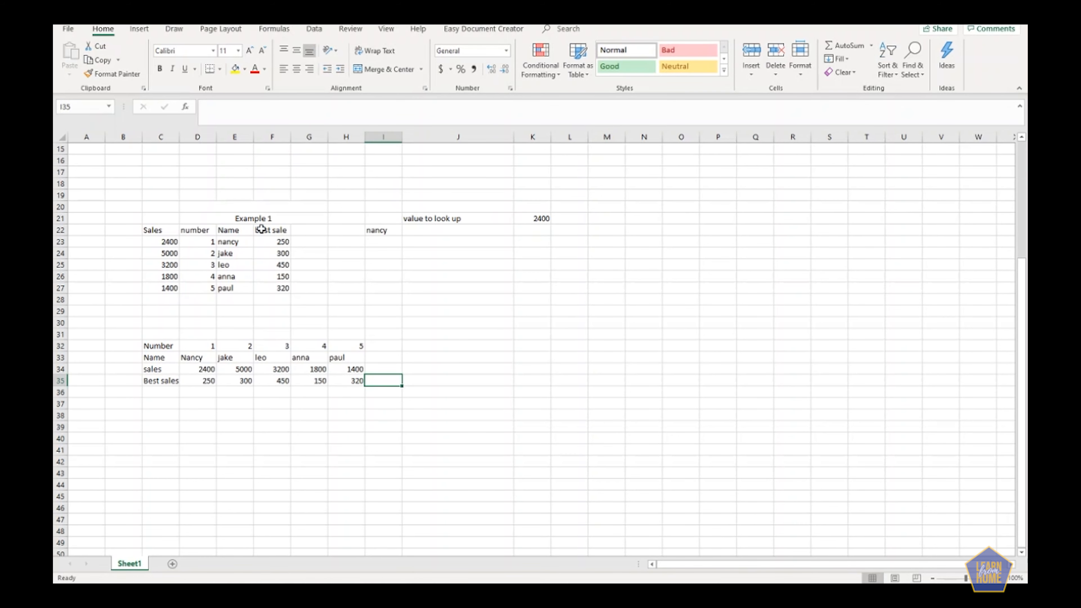
Center-align all cells of the new horizontal table in C32:H35.
{"action": "left_click_drag", "start_coordinate": [156, 345], "coordinate": [354, 380]}
{"action": "left_click", "coordinate": [293, 72]}
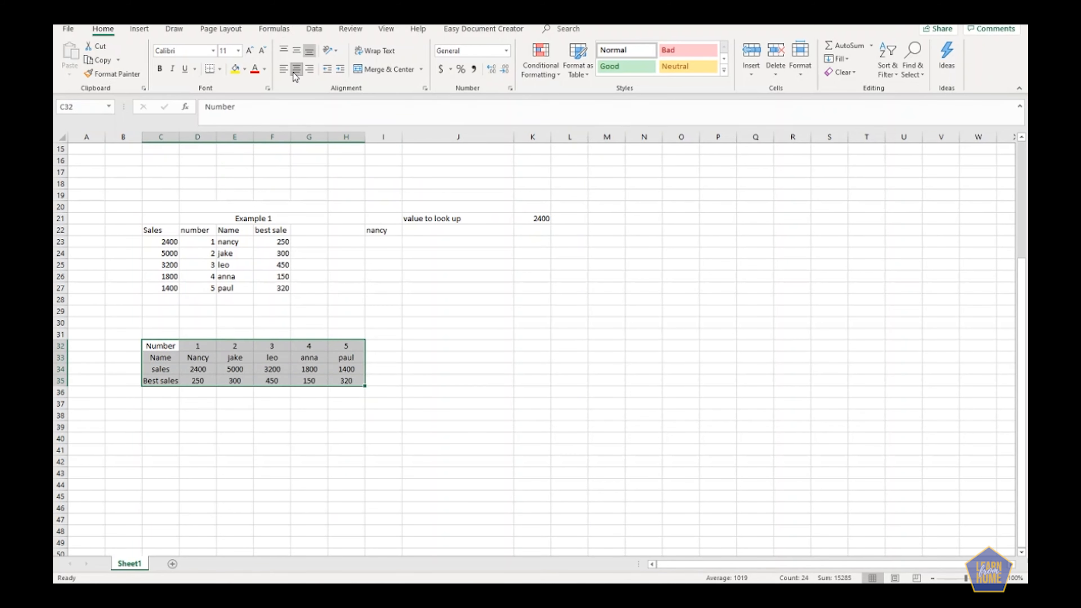
{"action": "left_click", "coordinate": [383, 473]}
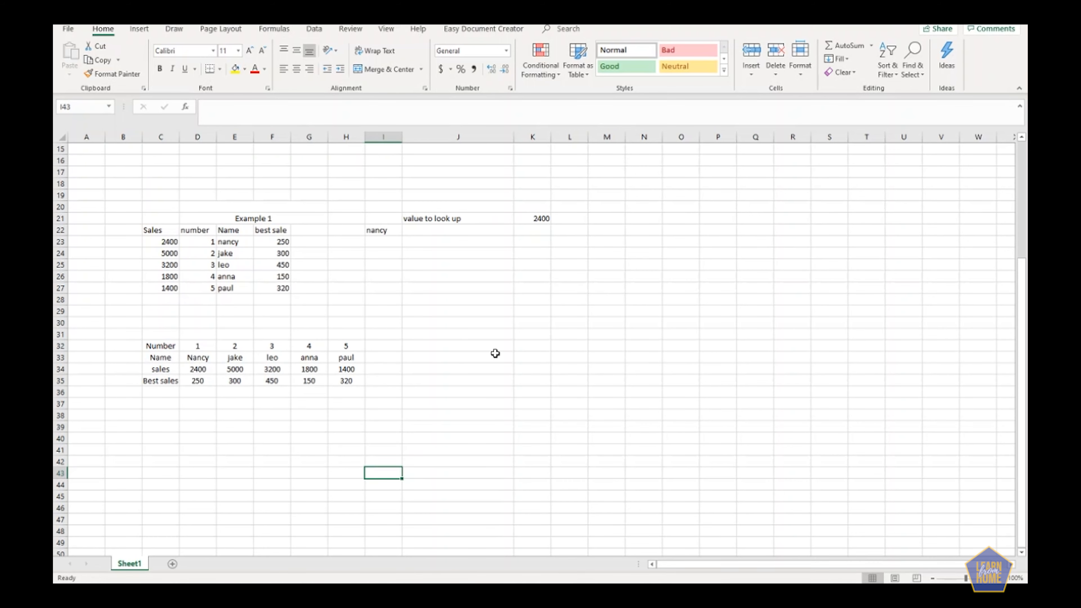
{"action": "left_click", "coordinate": [424, 344]}
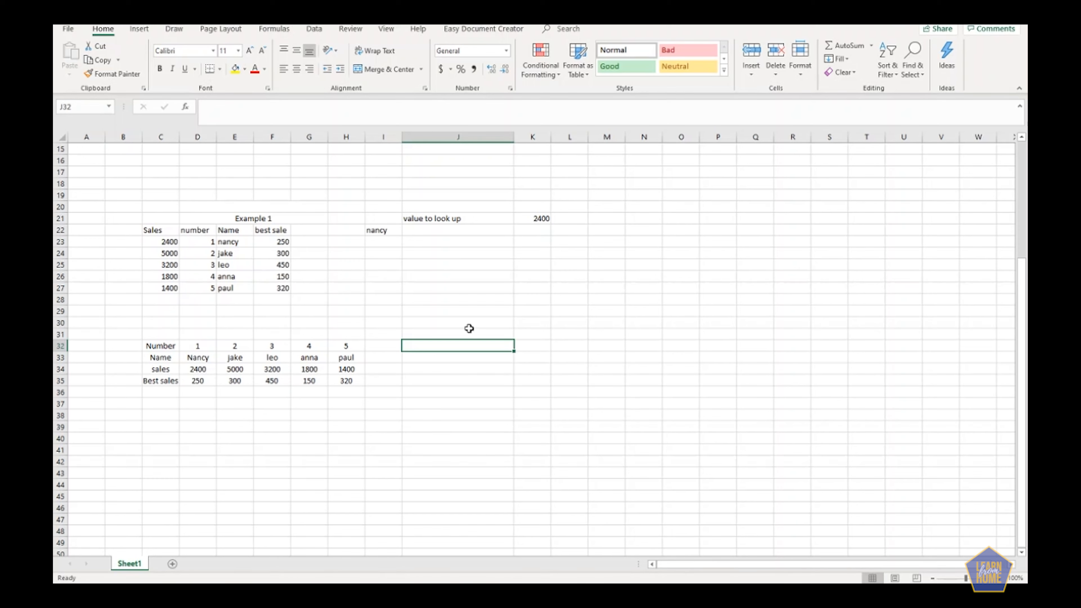
Clear the VLOOKUP formula from I22 and start an HLOOKUP formula in J32.
{"action": "left_click", "coordinate": [380, 230]}
{"action": "key", "text": "Delete"}
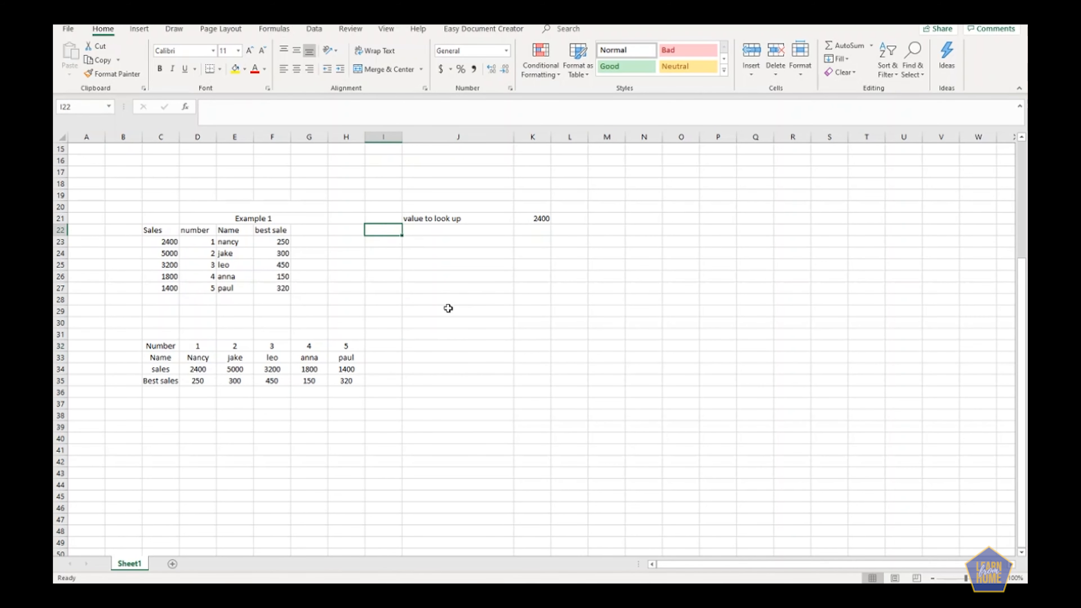
{"action": "left_click", "coordinate": [475, 344]}
{"action": "type", "text": "=Hloo"}
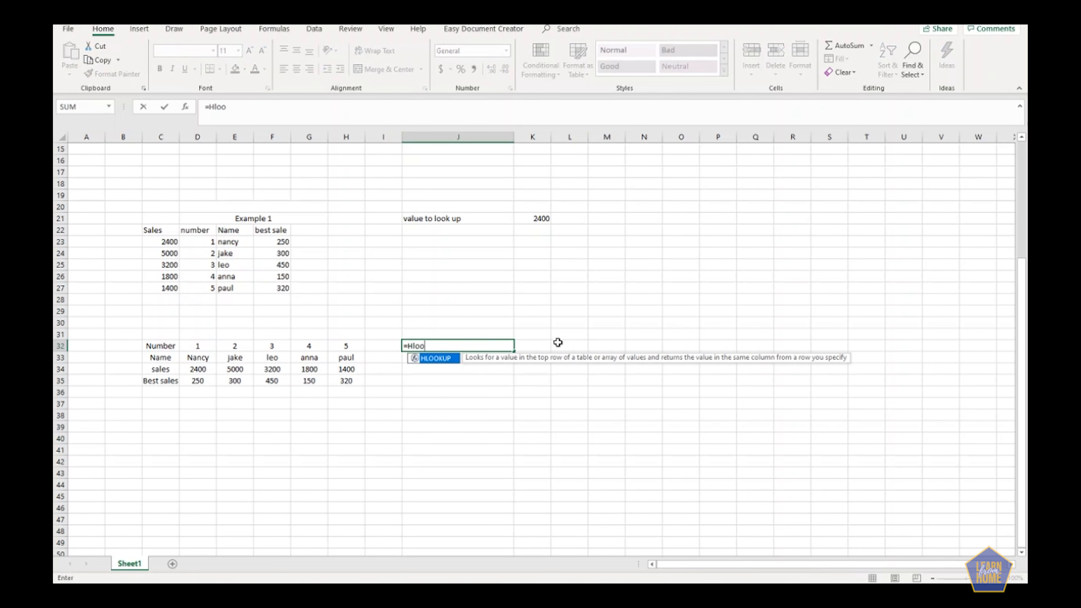
{"action": "double_click", "coordinate": [439, 360]}
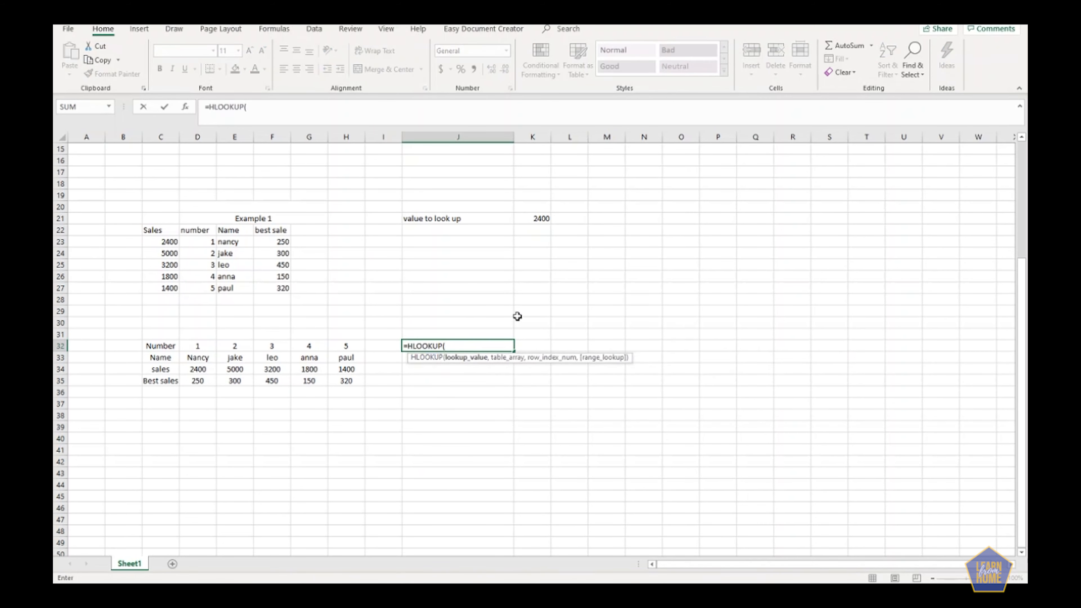
{"action": "left_click", "coordinate": [541, 217]}
{"action": "type", "text": ","}
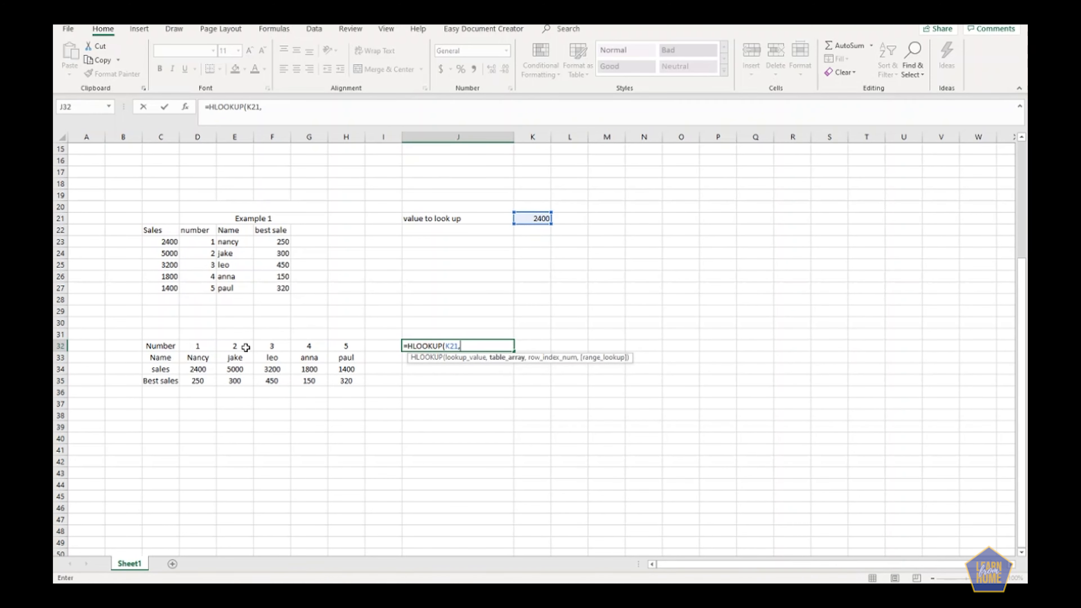
{"action": "key", "text": "BackSpace"}
{"action": "key", "text": "BackSpace"}
{"action": "left_click", "coordinate": [529, 219]}
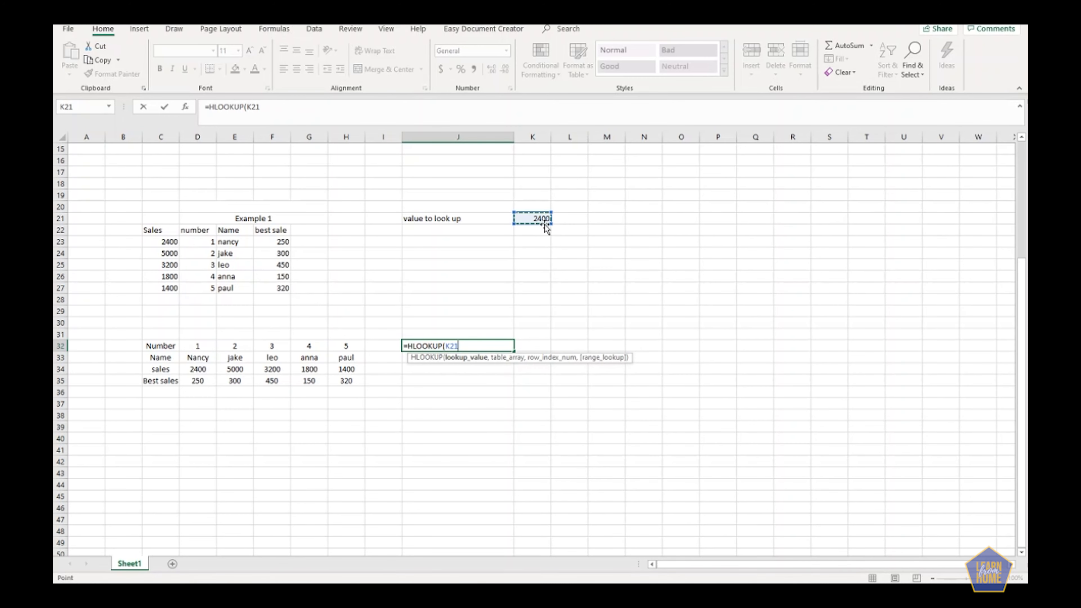
{"action": "type", "text": "1"}
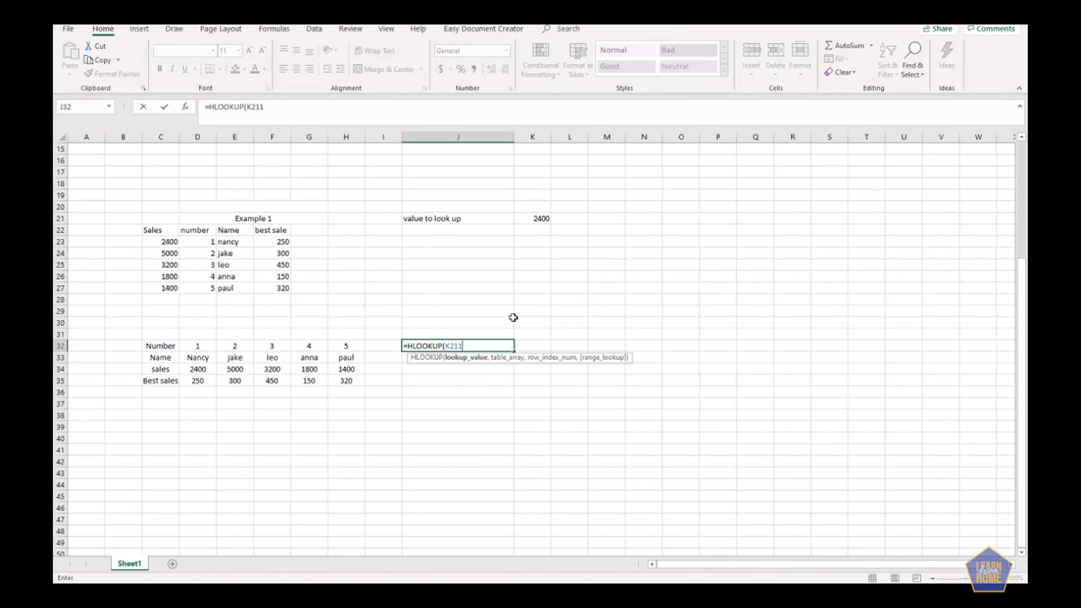
{"action": "key", "text": "BackSpace"}
{"action": "key", "text": "BackSpace"}
{"action": "key", "text": "BackSpace"}
{"action": "key", "text": "BackSpace"}
{"action": "key", "text": "BackSpace"}
Turn the unfinished formula in J32 into the plain text HLOOKUP and set the lookup value in K21 to 1.
{"action": "left_click", "coordinate": [409, 347]}
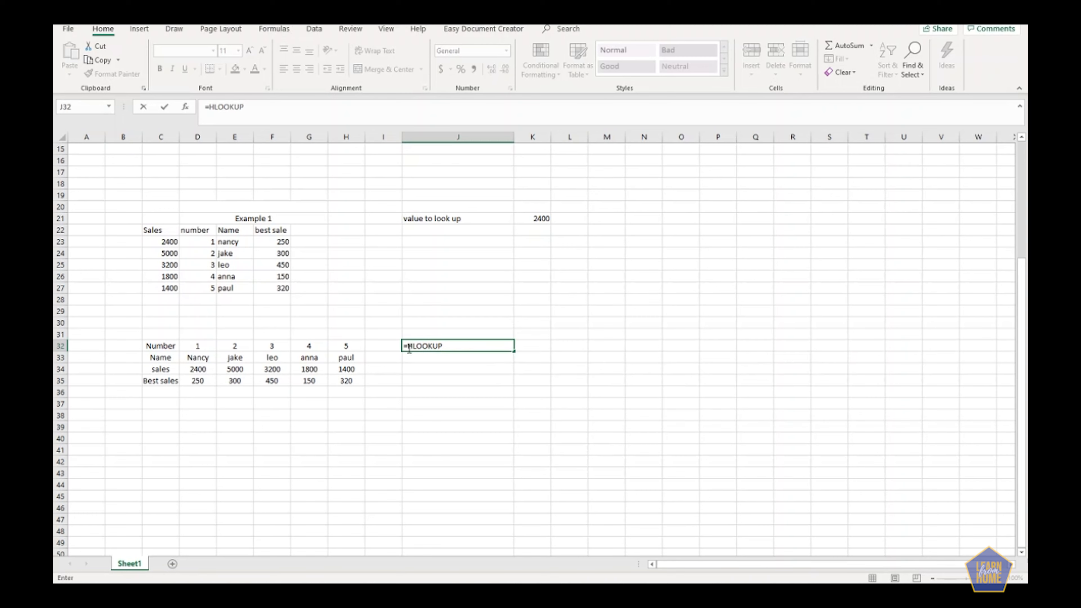
{"action": "key", "text": "BackSpace"}
{"action": "left_click", "coordinate": [537, 219]}
{"action": "type", "text": "1"}
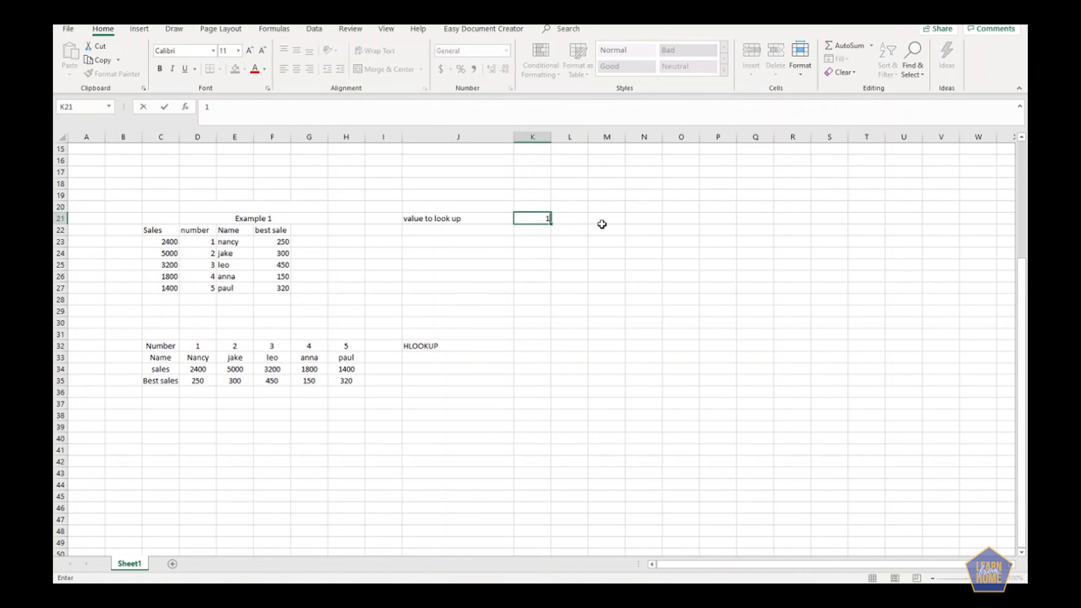
{"action": "key", "text": "Return"}
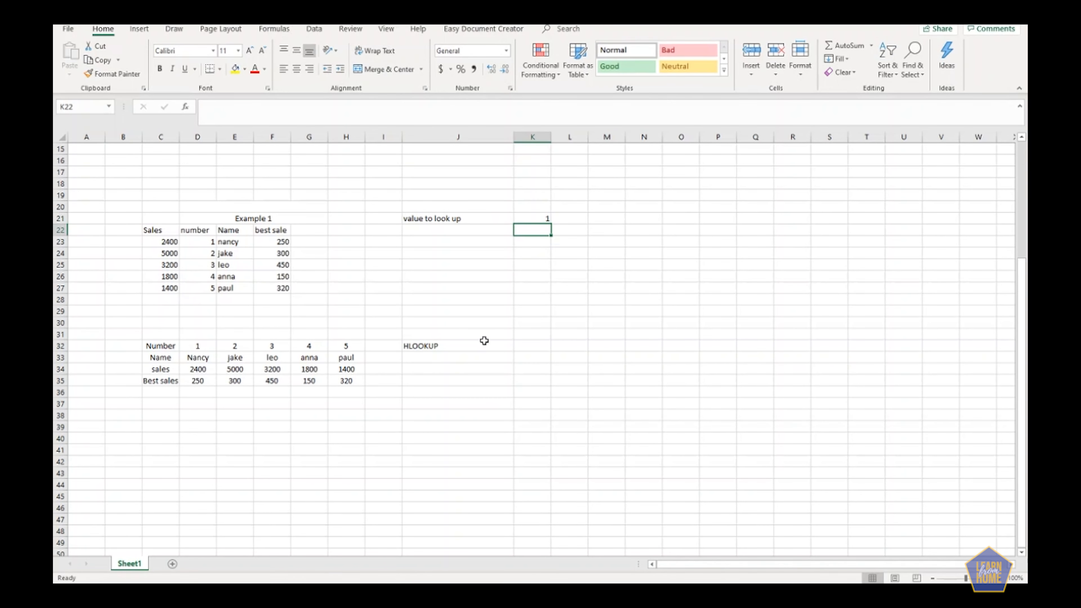
Complete the formula in J32 as =HLOOKUP(K21,D32:H35,2) to return the name for the lookup value.
{"action": "left_click", "coordinate": [437, 343]}
{"action": "left_click", "coordinate": [204, 107]}
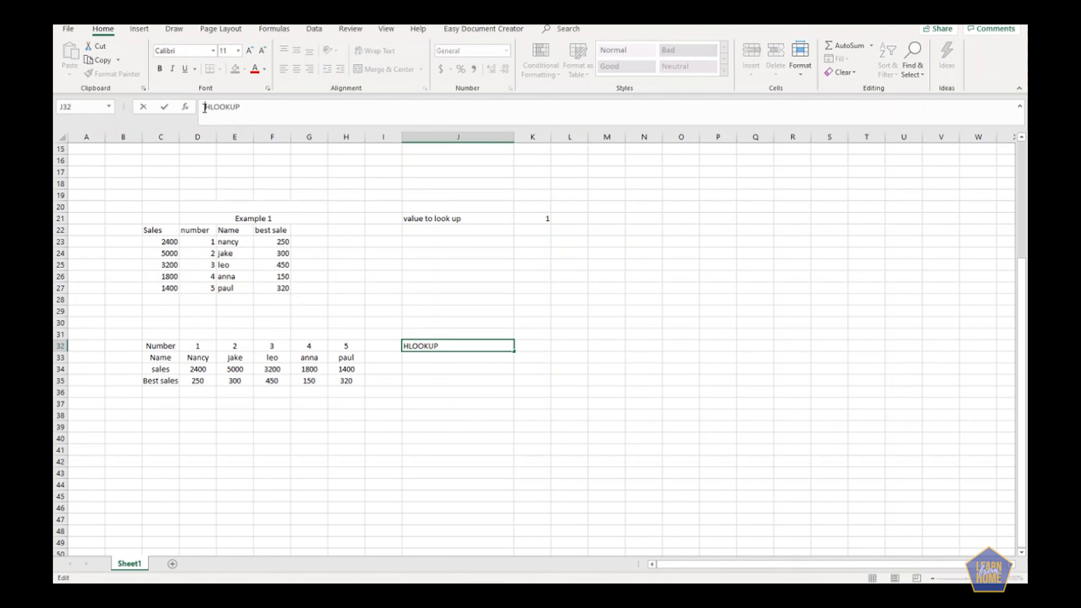
{"action": "type", "text": "="}
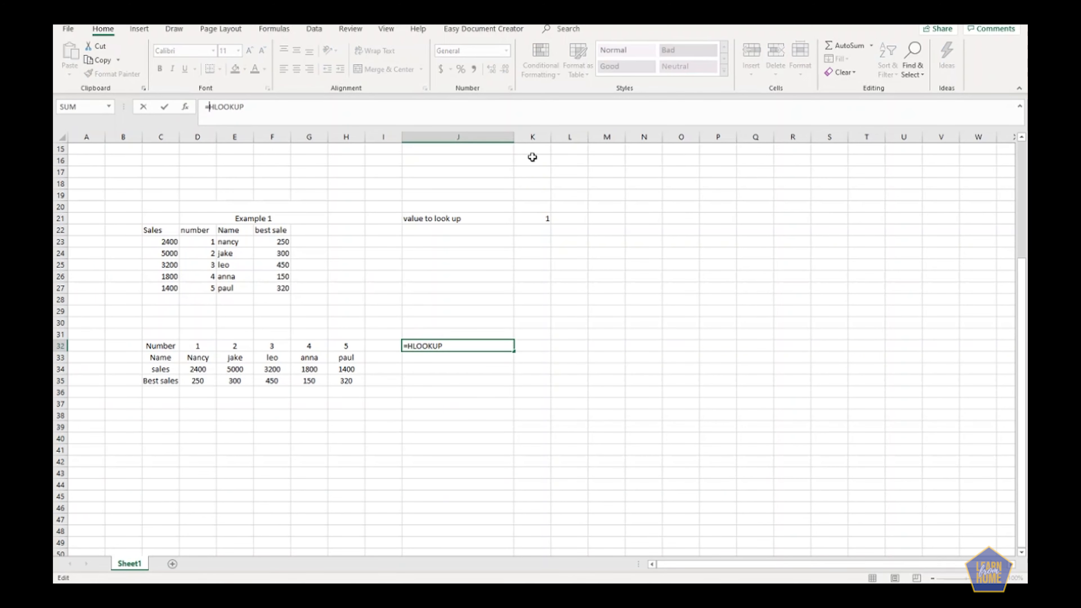
{"action": "left_click", "coordinate": [289, 108]}
{"action": "type", "text": "("}
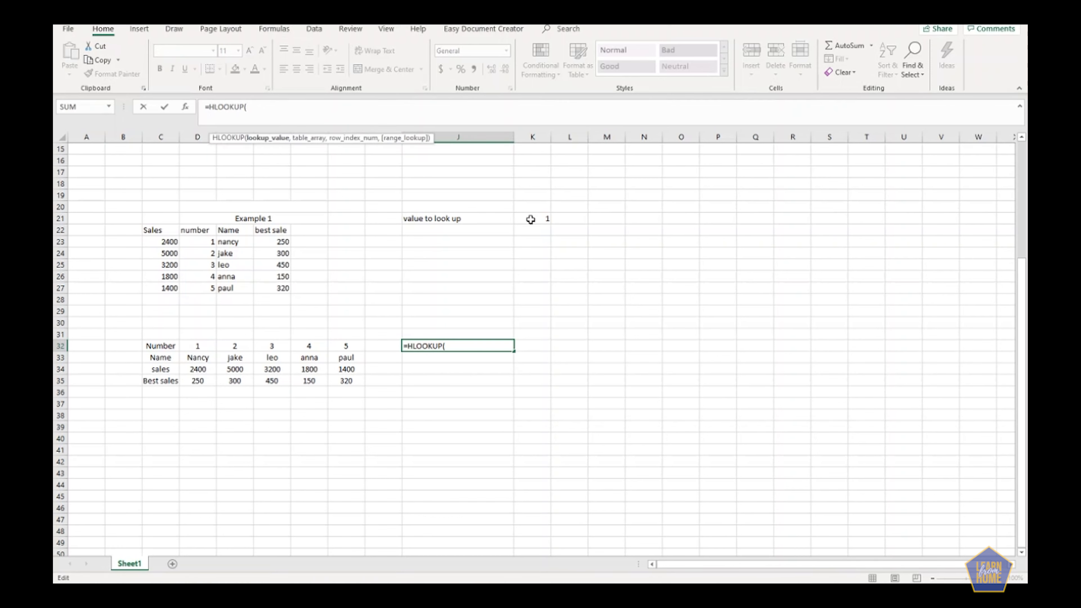
{"action": "left_click", "coordinate": [530, 218]}
{"action": "type", "text": ","}
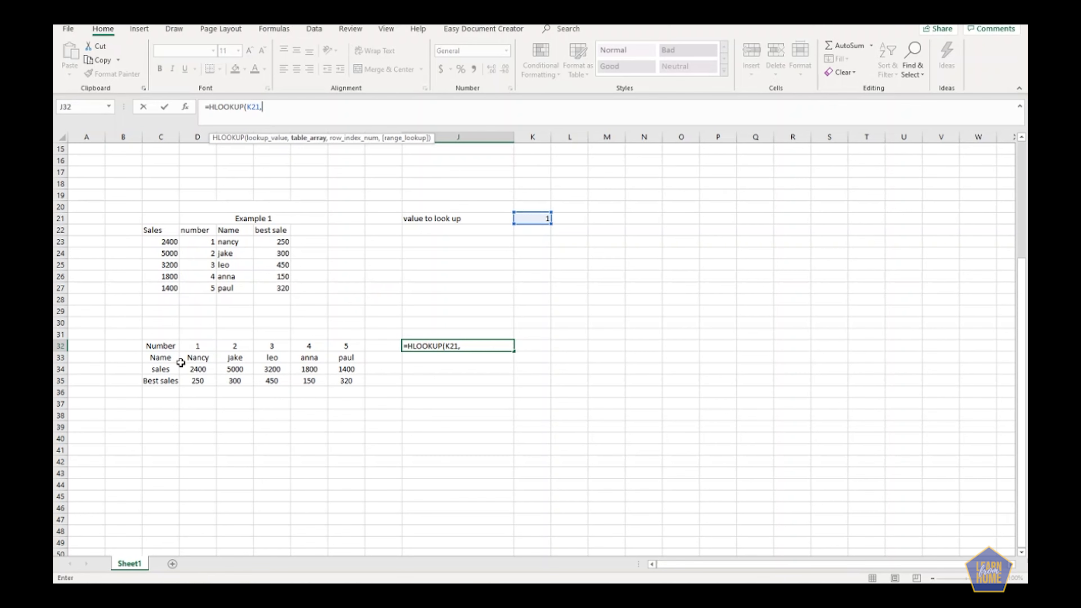
{"action": "left_click_drag", "start_coordinate": [196, 345], "coordinate": [347, 382]}
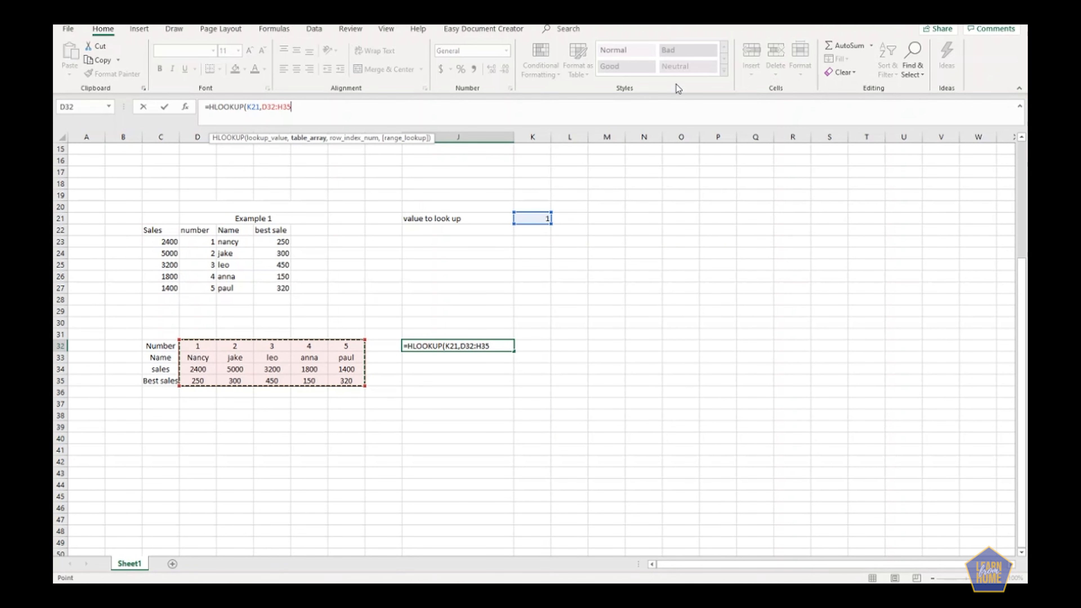
{"action": "type", "text": ",2"}
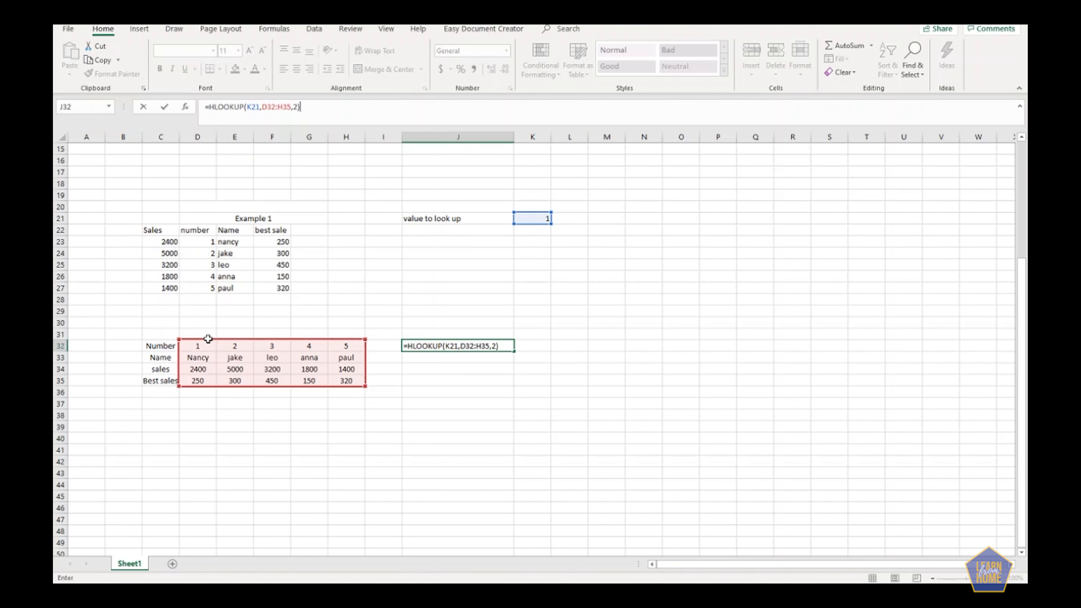
{"action": "key", "text": "Return"}
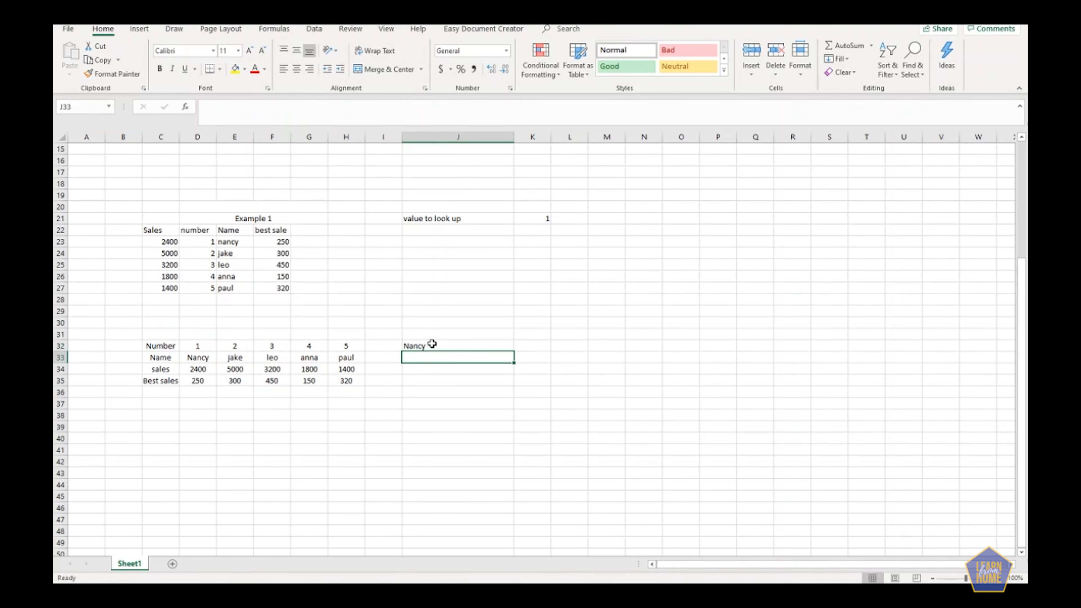
Set the value to look up in K21 to 5.
{"action": "left_click", "coordinate": [429, 345]}
{"action": "left_click", "coordinate": [540, 220]}
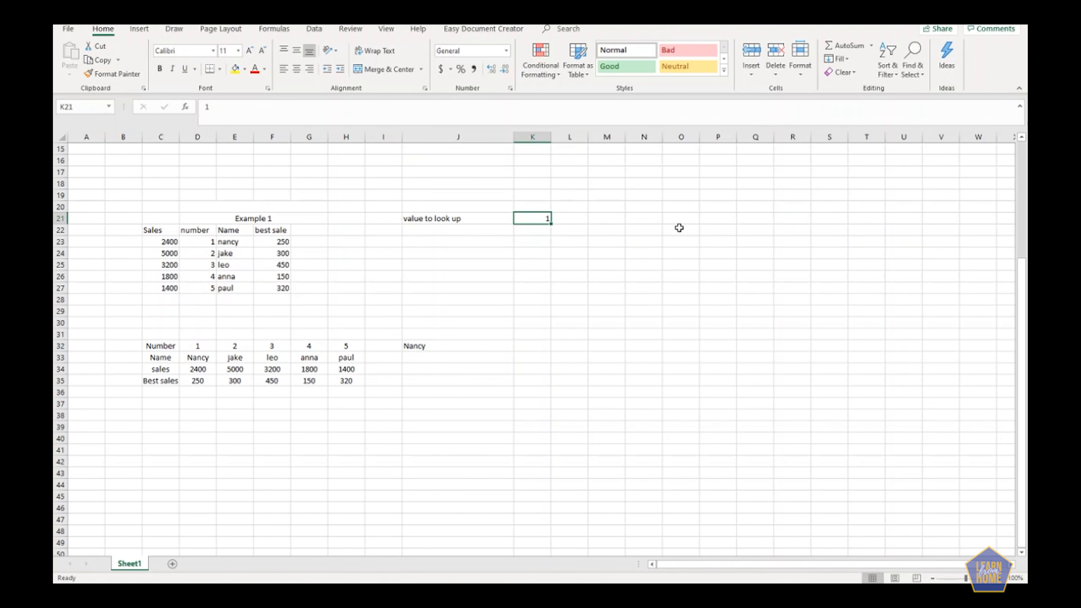
{"action": "type", "text": "5"}
{"action": "key", "text": "Return"}
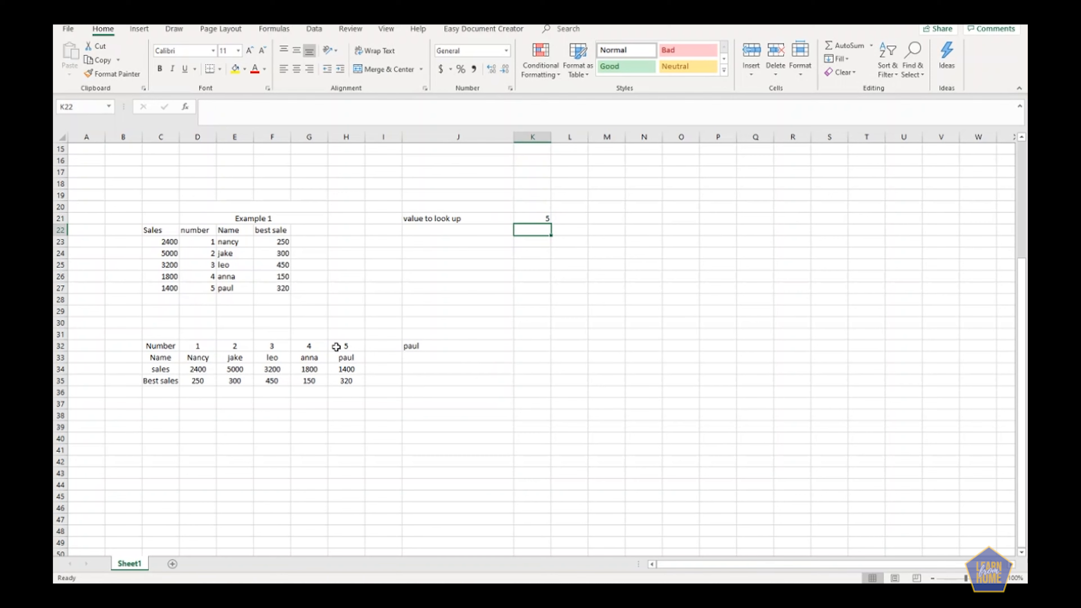
Review the HLOOKUP formula's arguments in J32 against the Number and Name rows of the horizontal table.
{"action": "left_click", "coordinate": [333, 347]}
{"action": "left_click", "coordinate": [414, 347]}
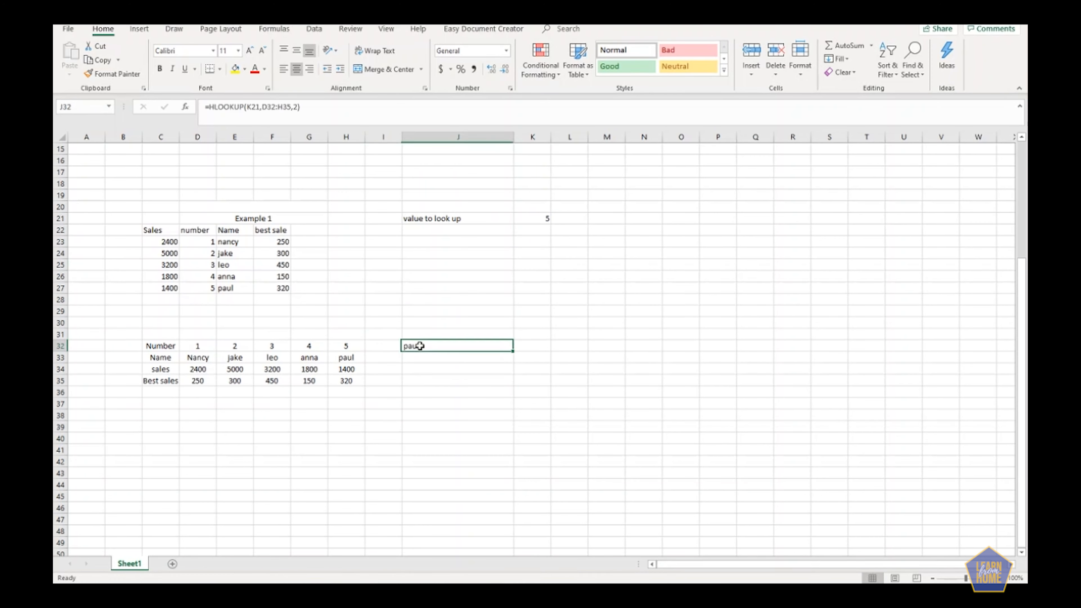
{"action": "left_click", "coordinate": [251, 107]}
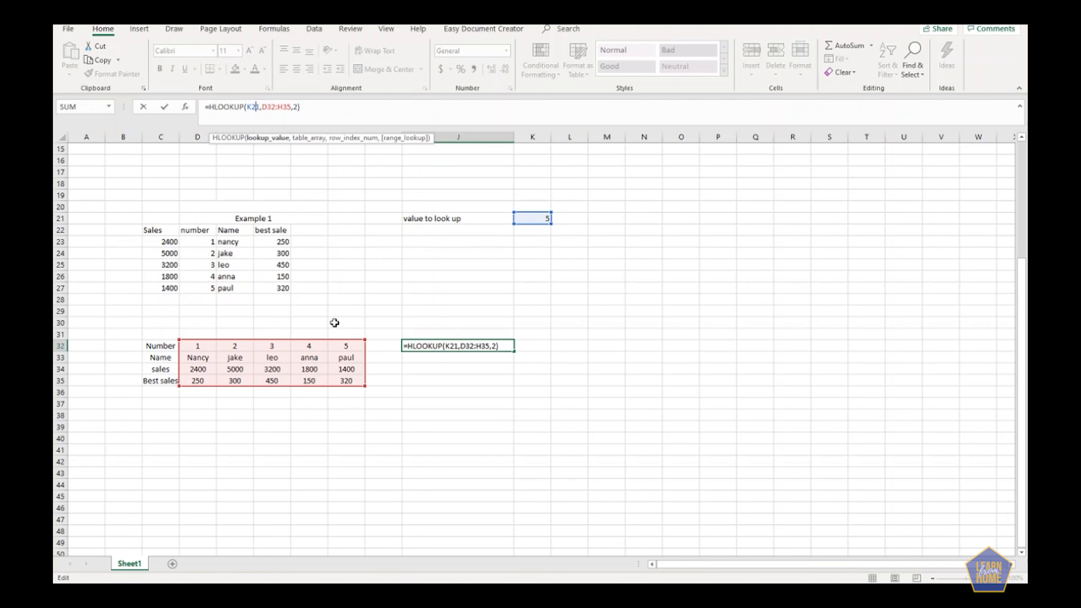
{"action": "key", "text": "Return"}
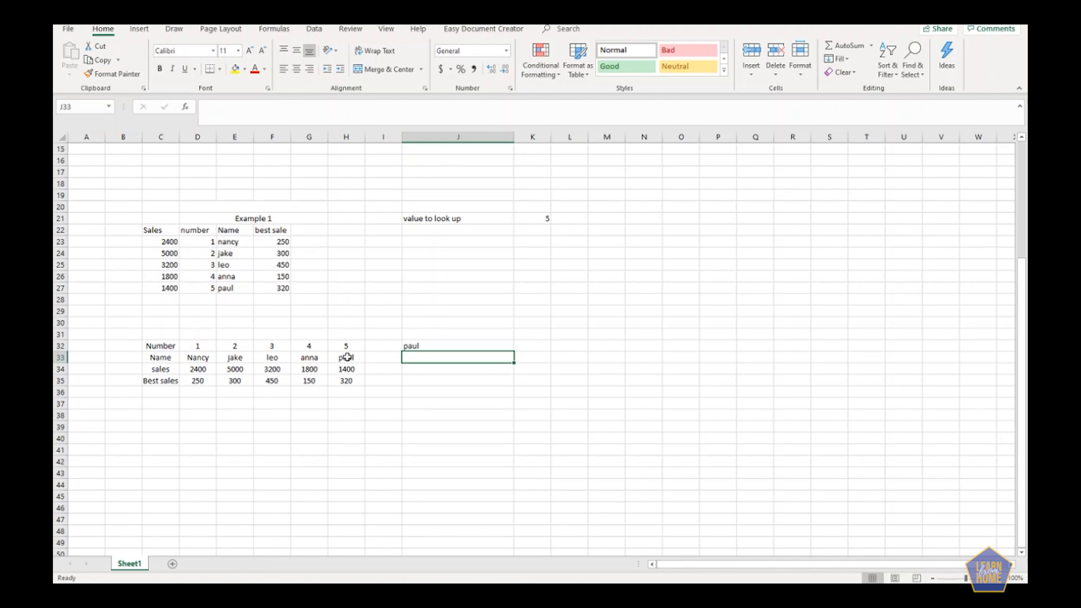
{"action": "left_click", "coordinate": [211, 331]}
{"action": "left_click", "coordinate": [164, 355]}
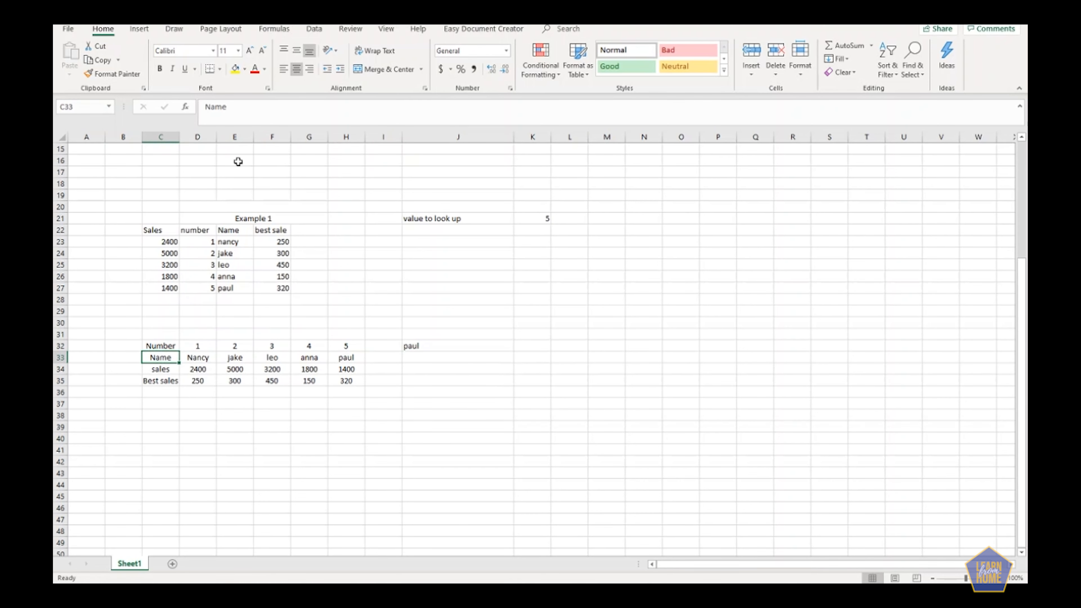